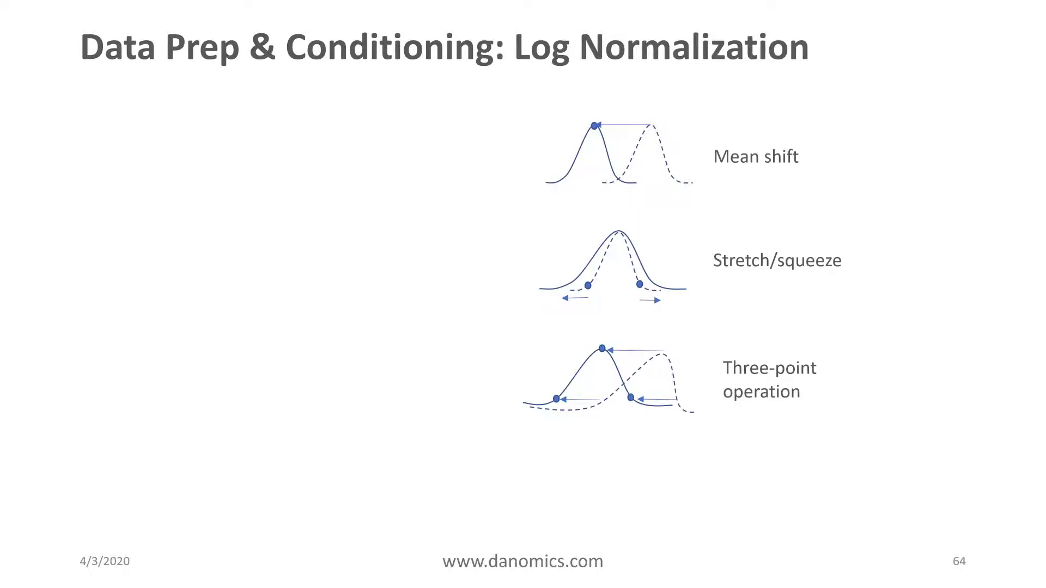
# - Switch to Danomics and display the Curve Normalization stage for the key well
pyautogui.hotkey('alt', 'Tab')
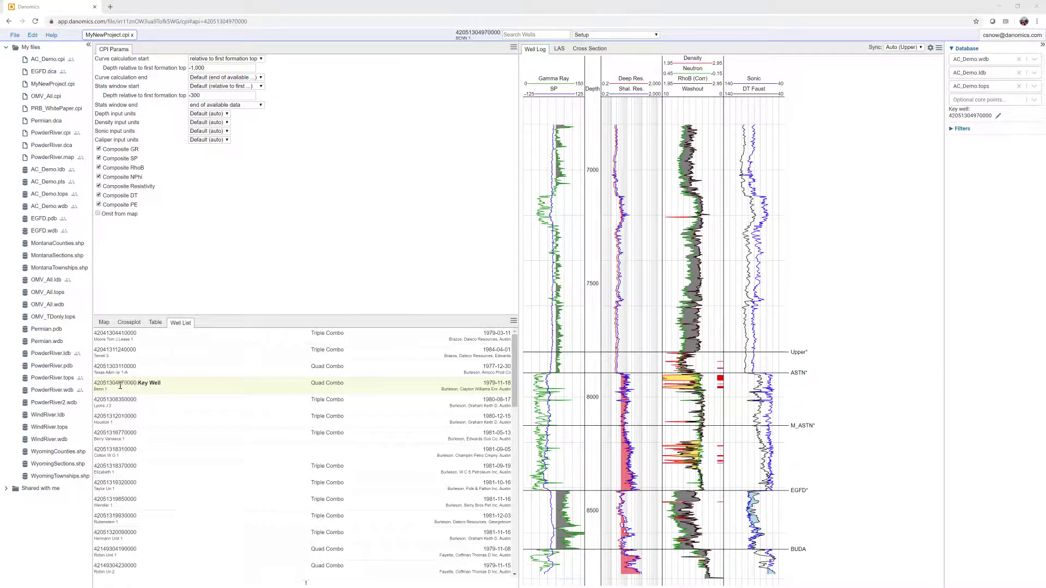
pyautogui.click(648, 37)
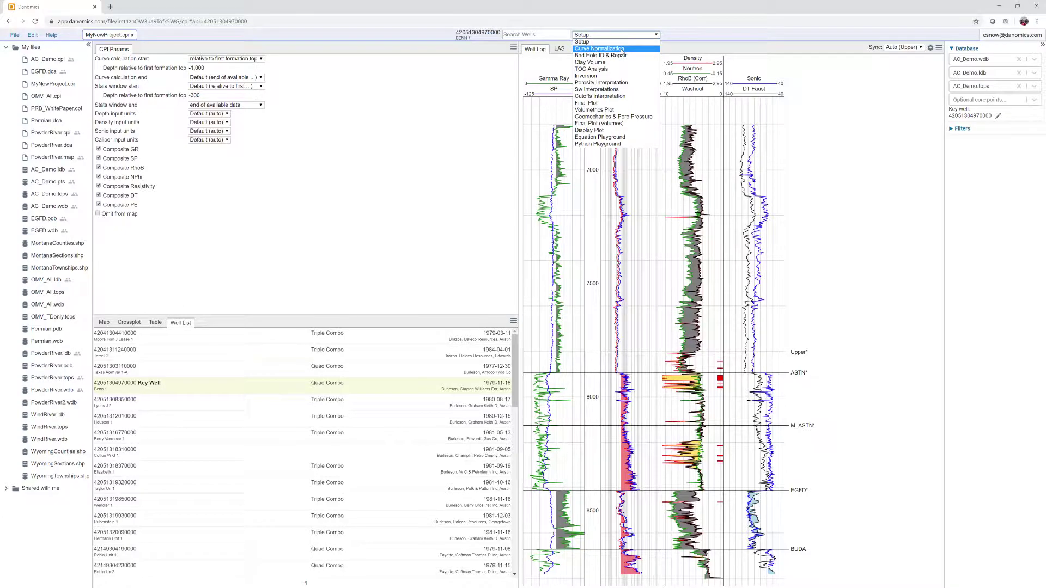
pyautogui.click(622, 50)
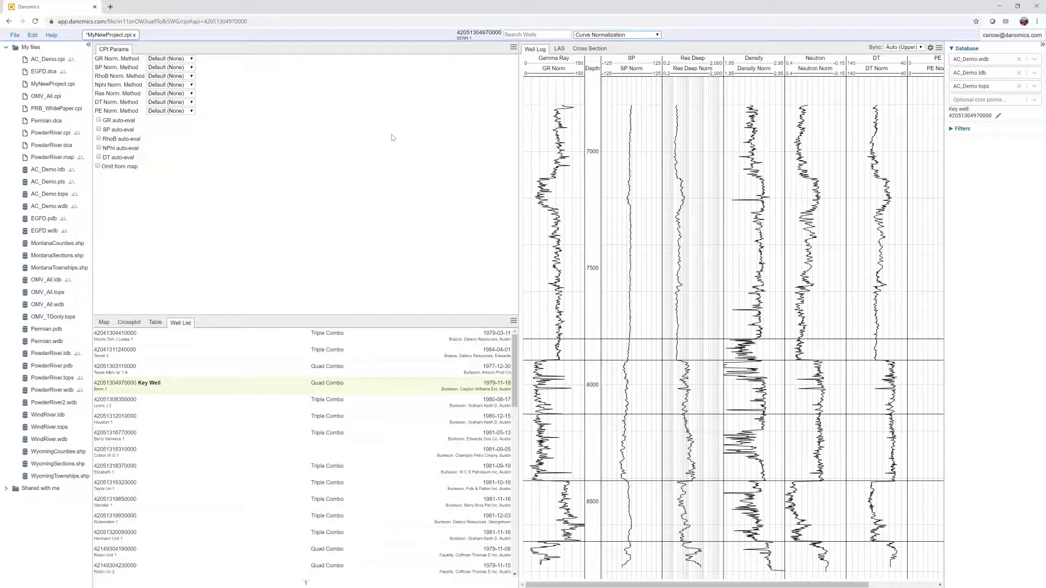
pyautogui.moveTo(190, 61)
pyautogui.click(192, 58)
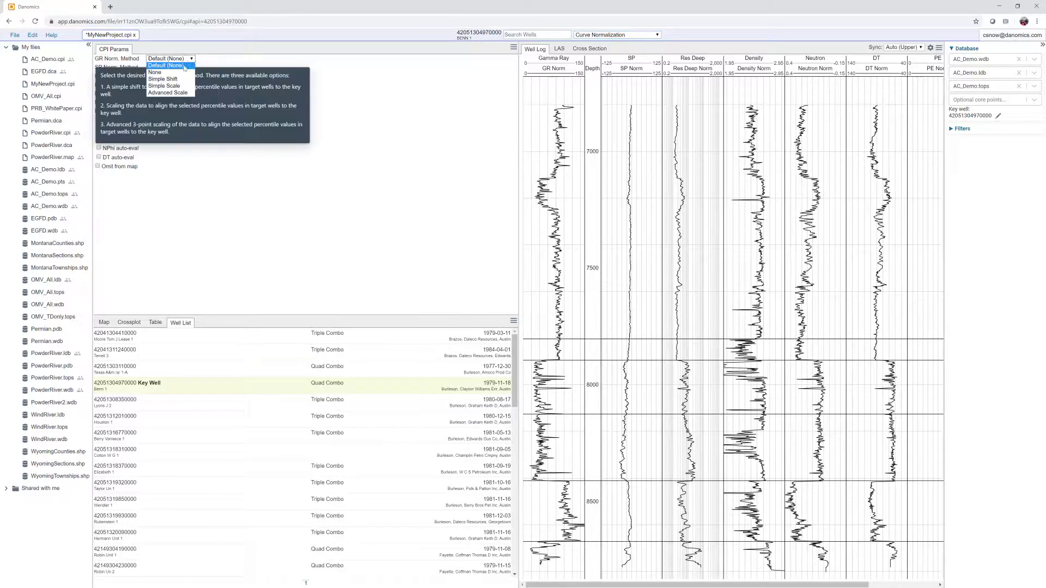
pyautogui.click(178, 87)
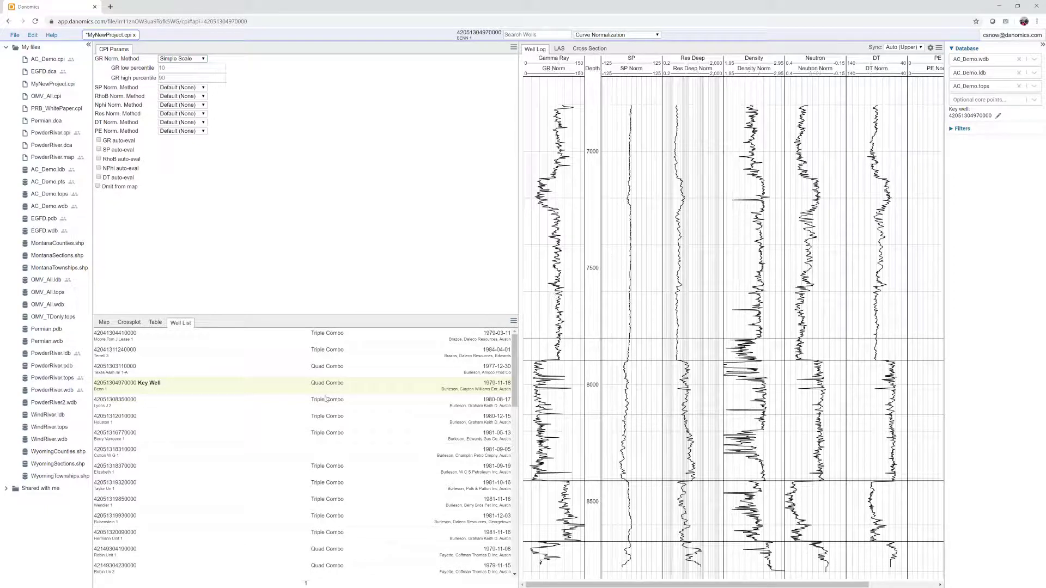
pyautogui.click(136, 406)
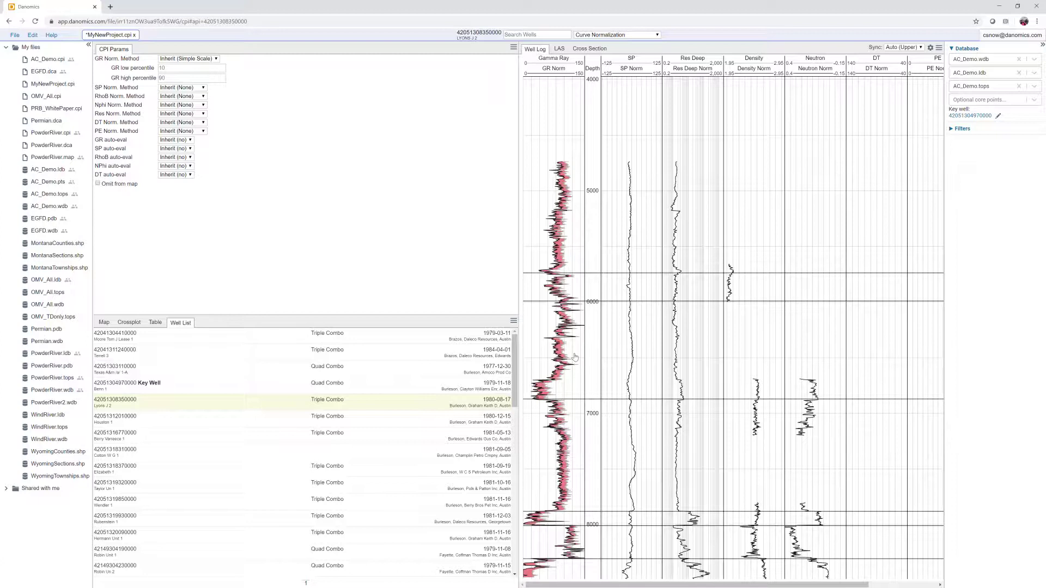
pyautogui.scroll(3, 583, 321)
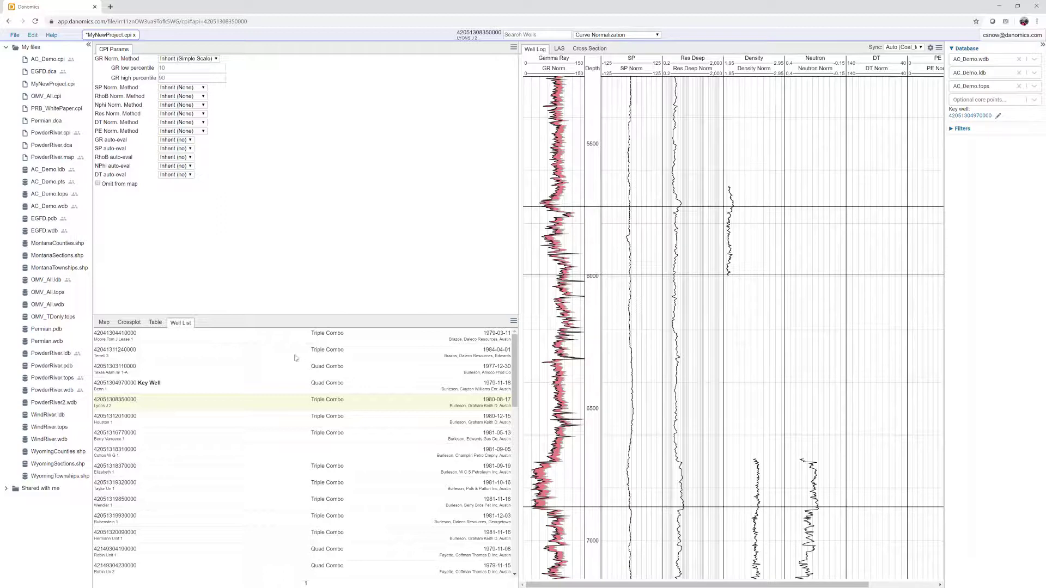
# - Display the well map and enable its property map overlay
pyautogui.click(103, 322)
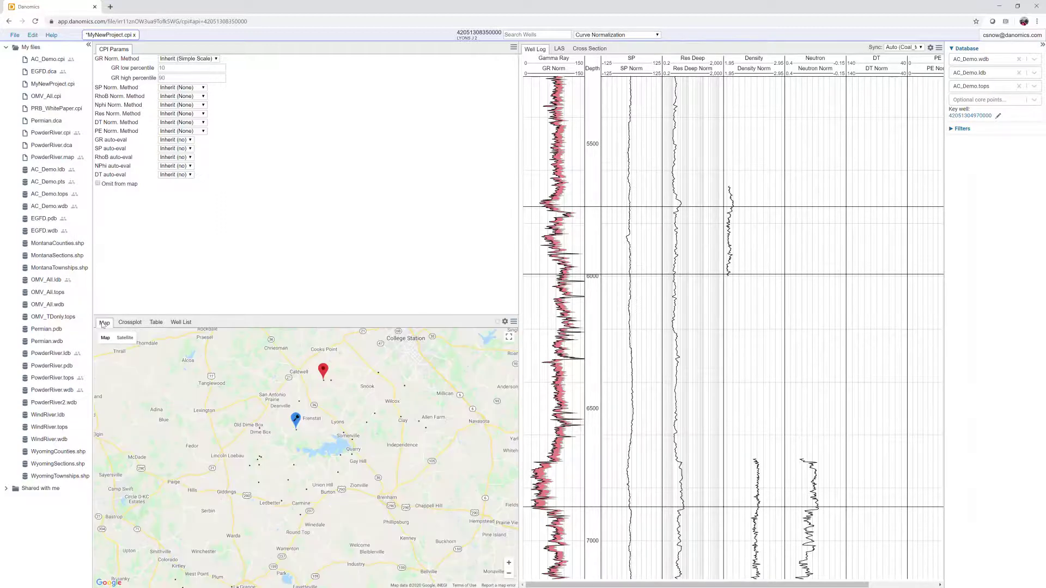
pyautogui.click(505, 323)
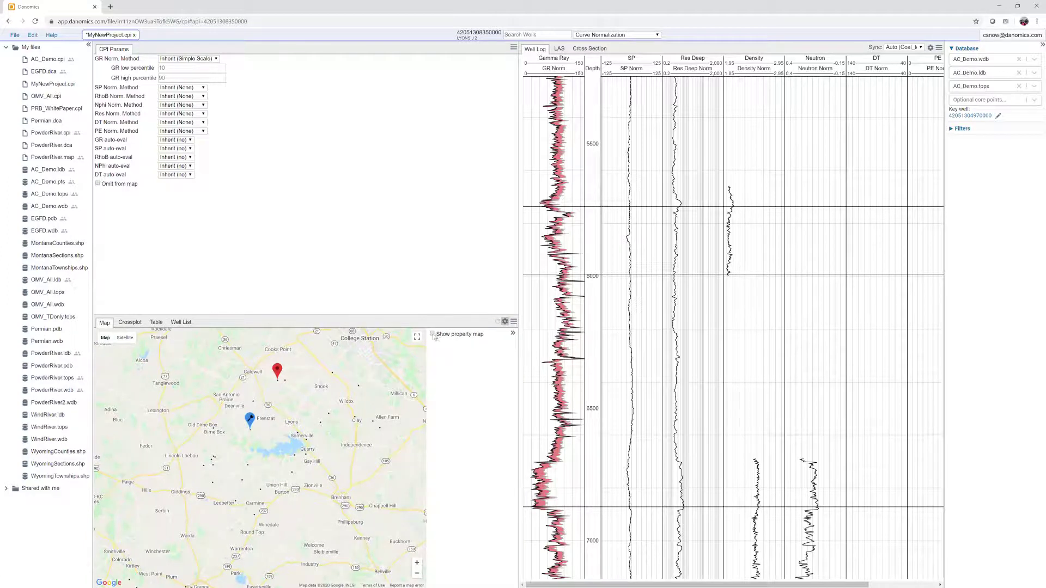
pyautogui.click(513, 333)
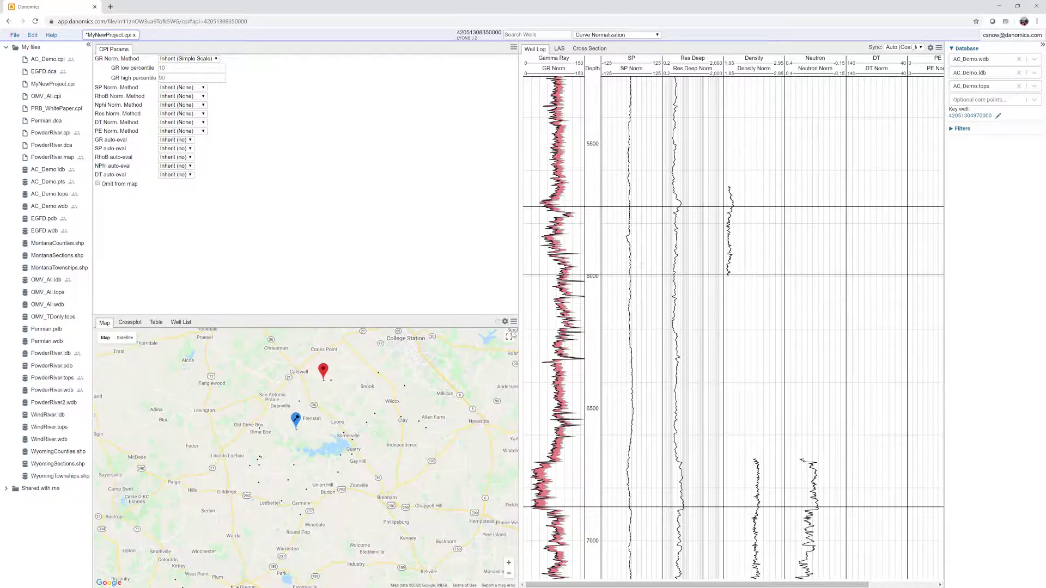
pyautogui.click(505, 322)
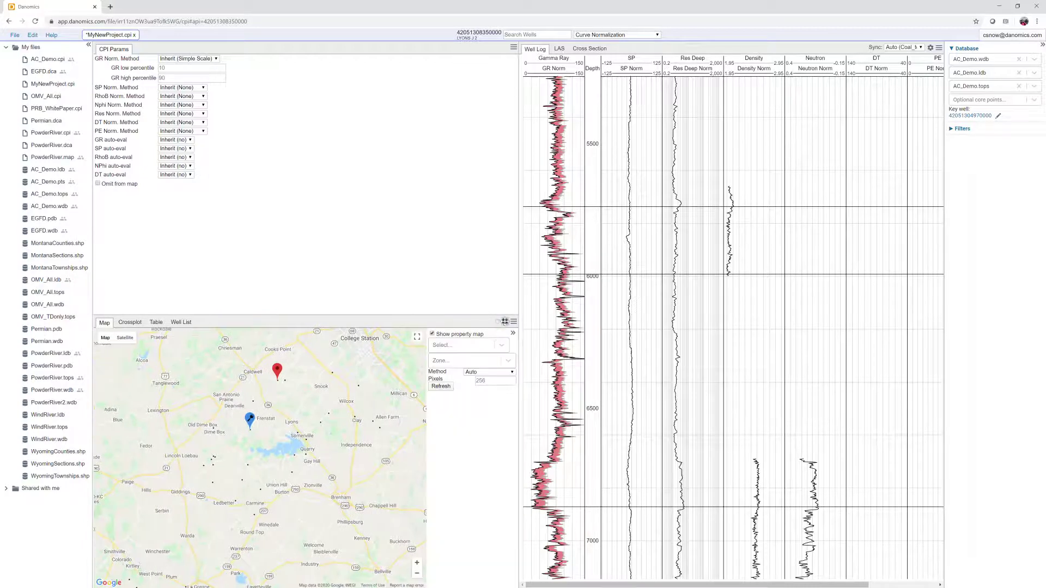
# - Map the gr_norm_rms property for the Austin Chalk zone and minimize the job list
pyautogui.click(472, 345)
pyautogui.scroll(-2, 479, 396)
pyautogui.scroll(-5, 479, 396)
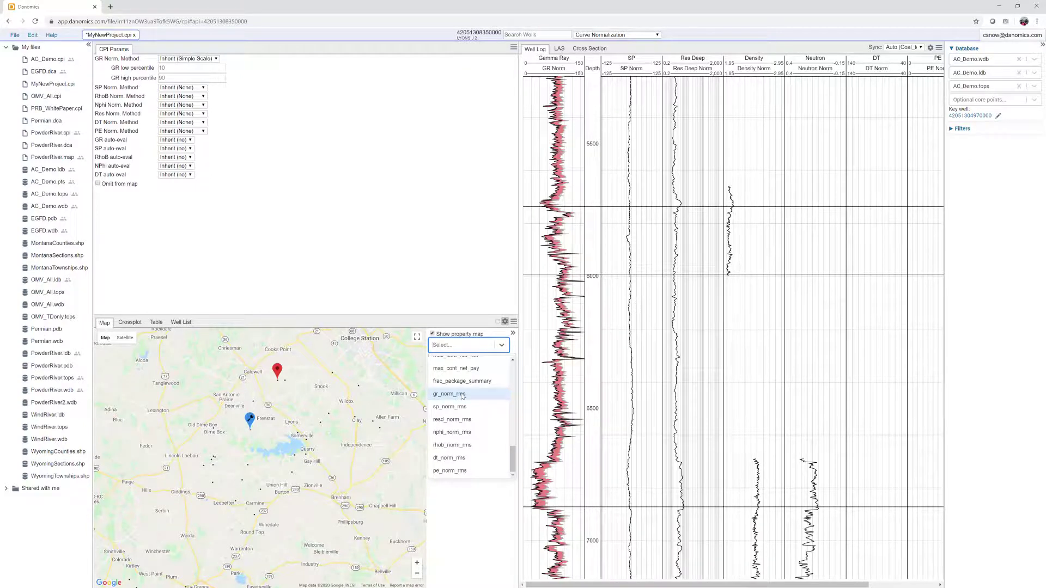
pyautogui.click(462, 394)
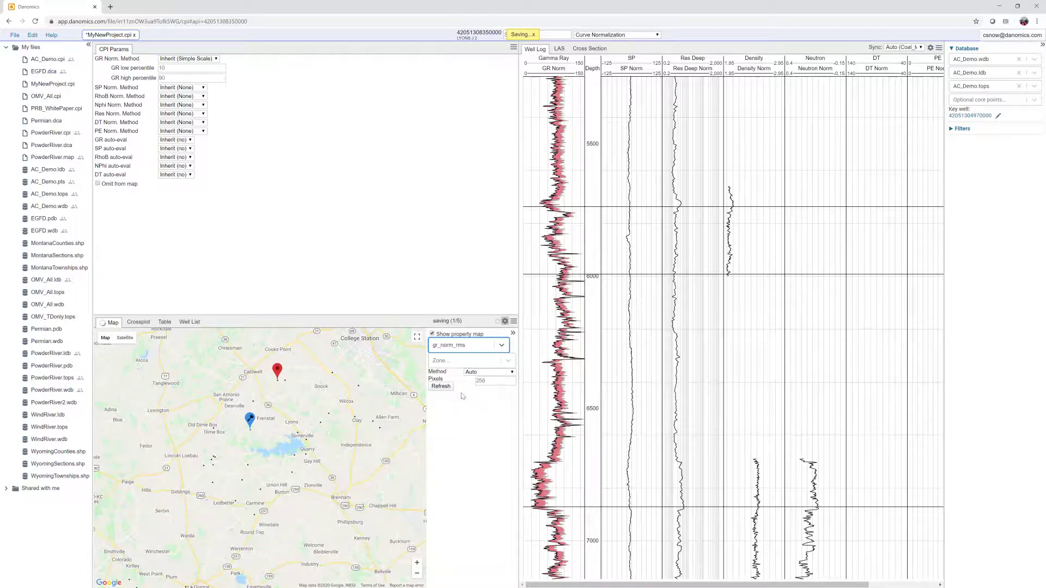
pyautogui.click(463, 363)
pyautogui.click(460, 385)
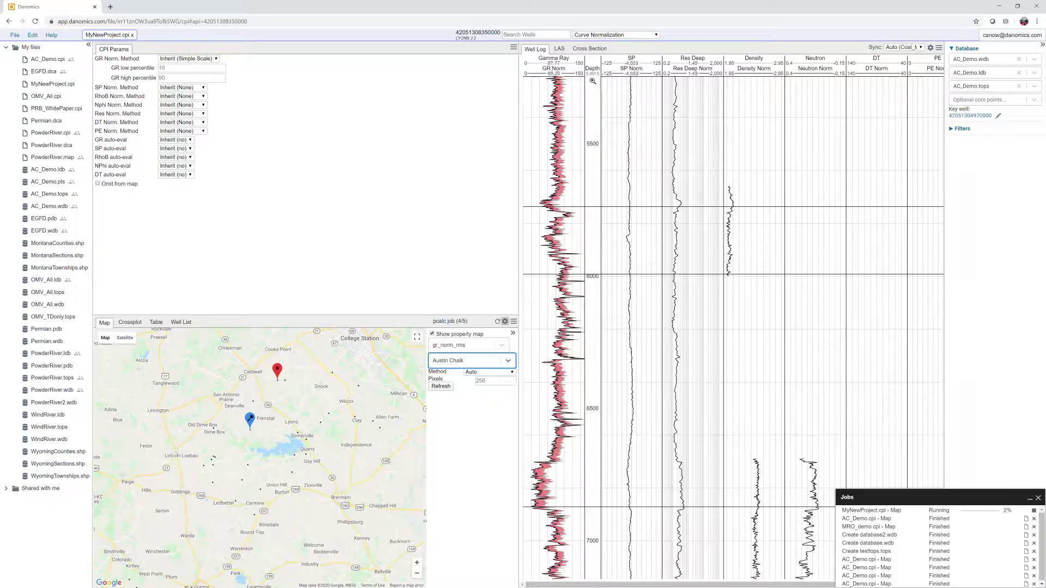
pyautogui.click(1030, 499)
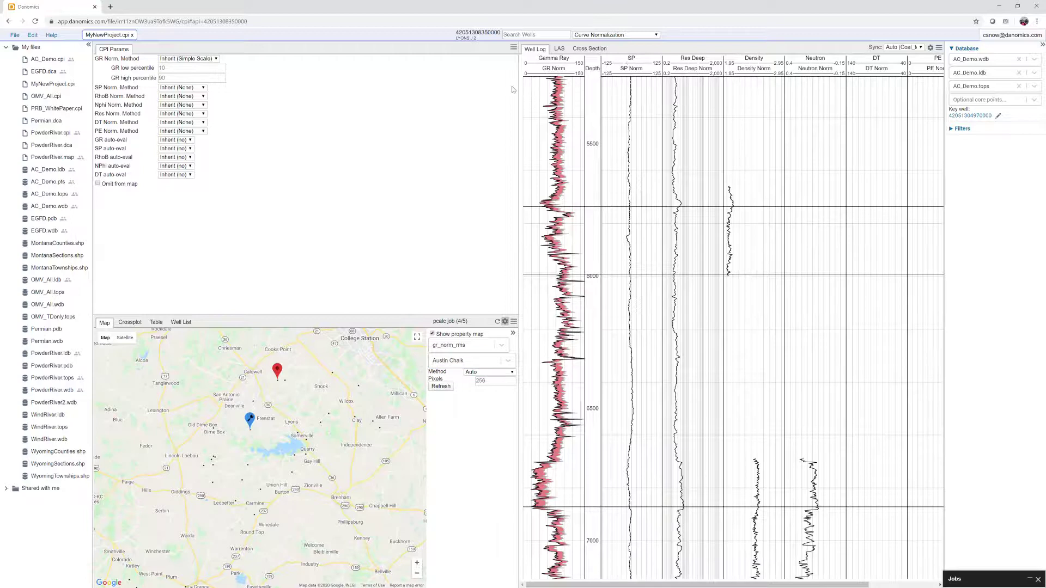
# - Show the cross section in a widened pane and set its plot to GR Normalization QC
pyautogui.click(585, 49)
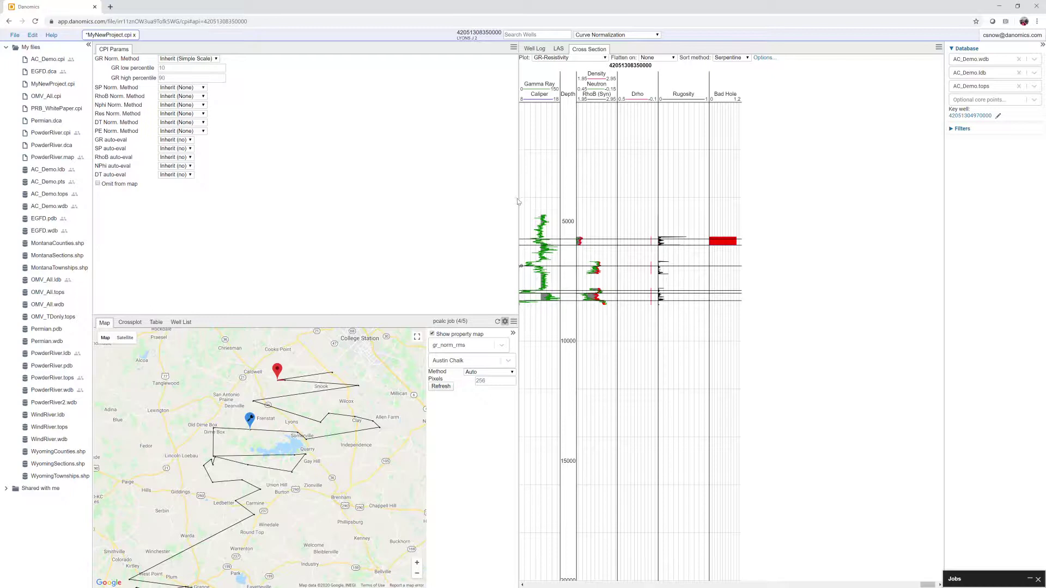
pyautogui.moveTo(517, 201); pyautogui.dragTo(322, 205)
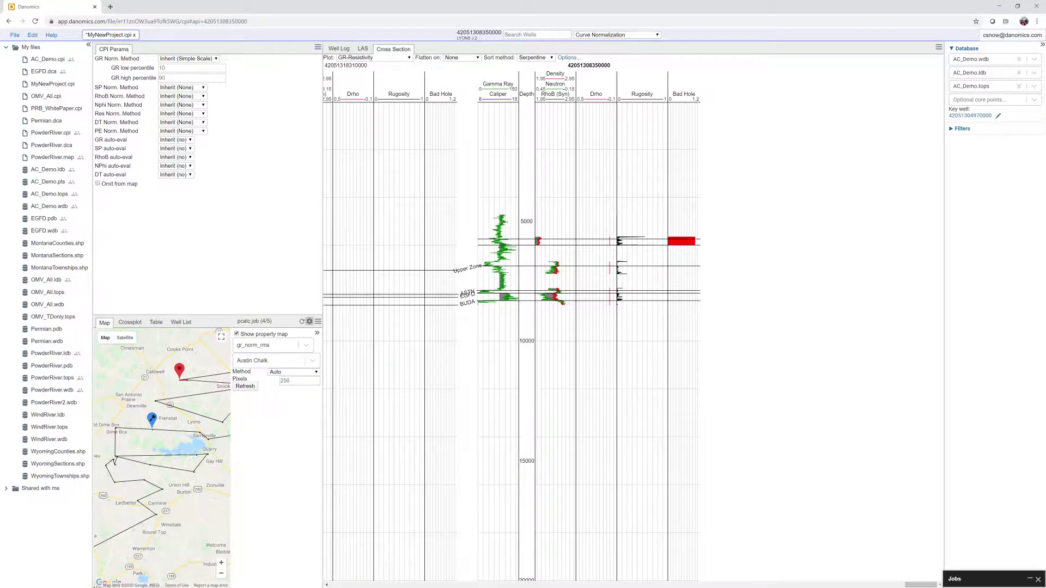
pyautogui.moveTo(934, 583); pyautogui.dragTo(910, 585)
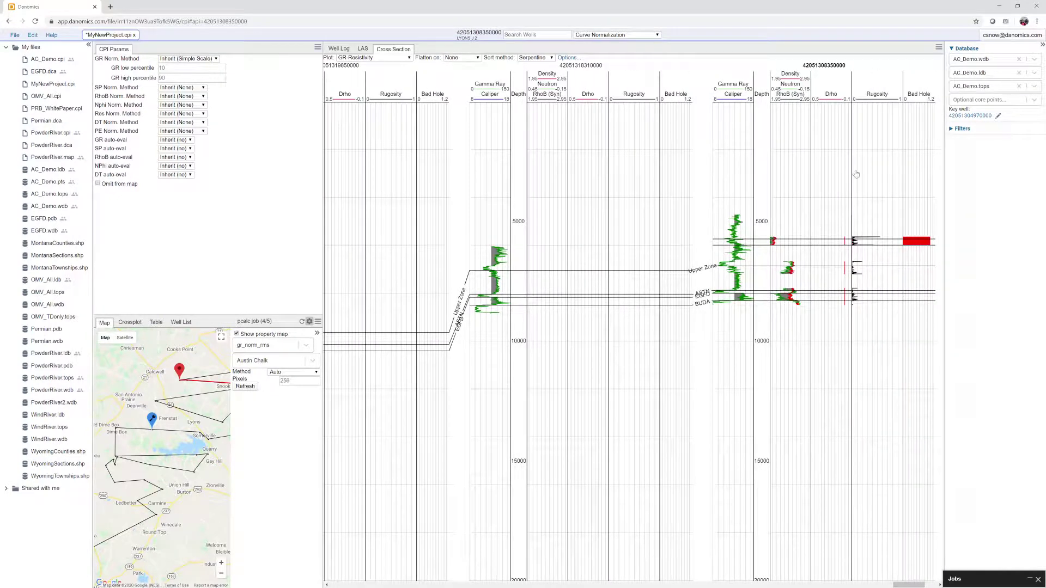
pyautogui.click(407, 58)
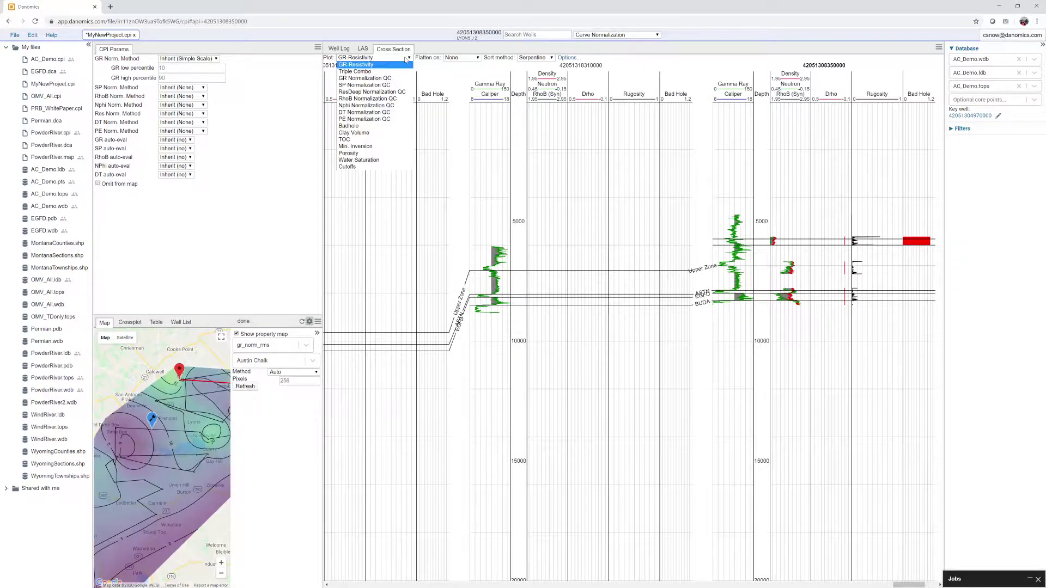
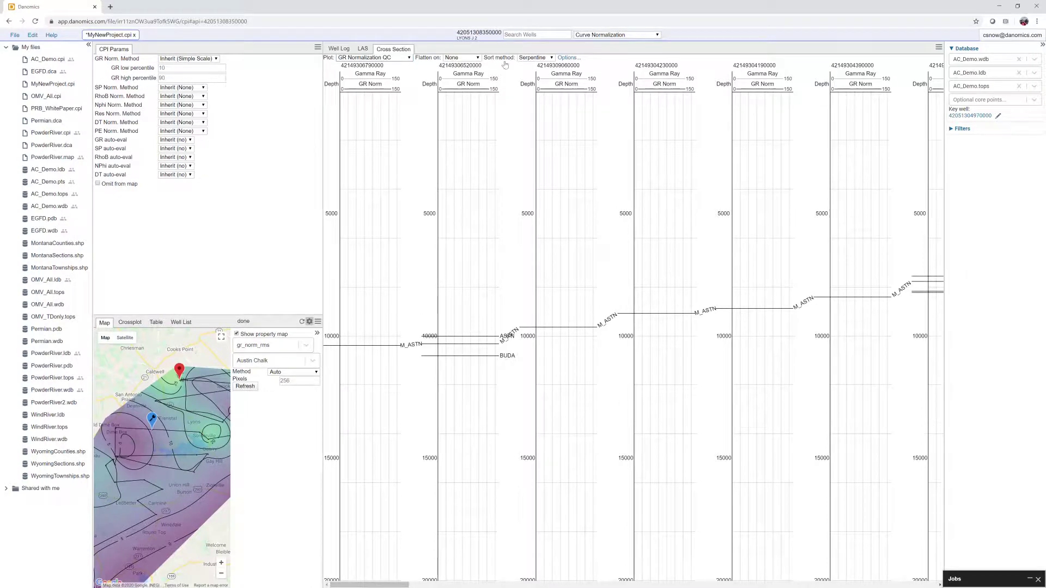
# - Flatten the cross section on the ASTN top
pyautogui.click(474, 58)
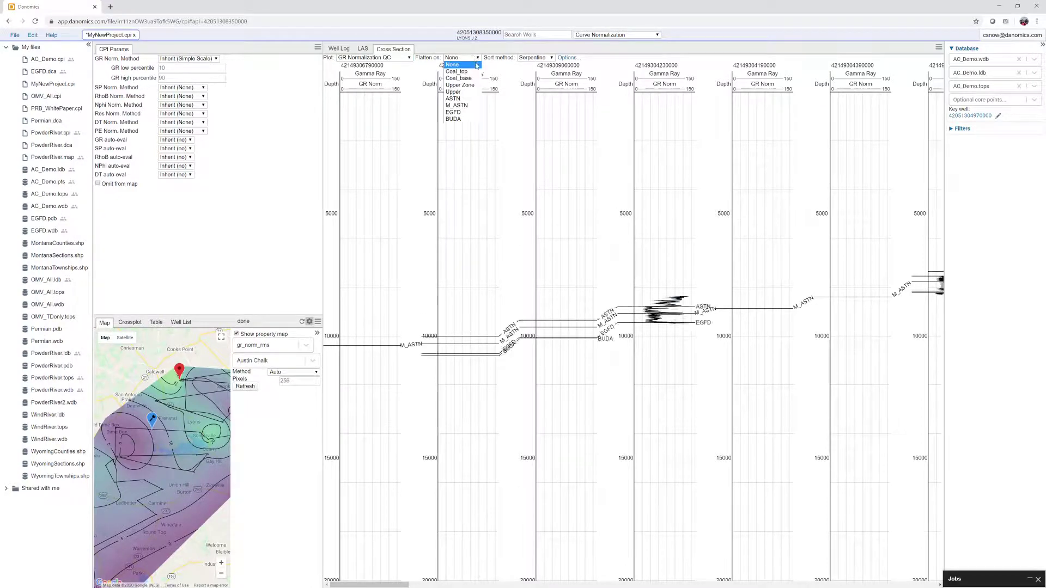
pyautogui.click(474, 100)
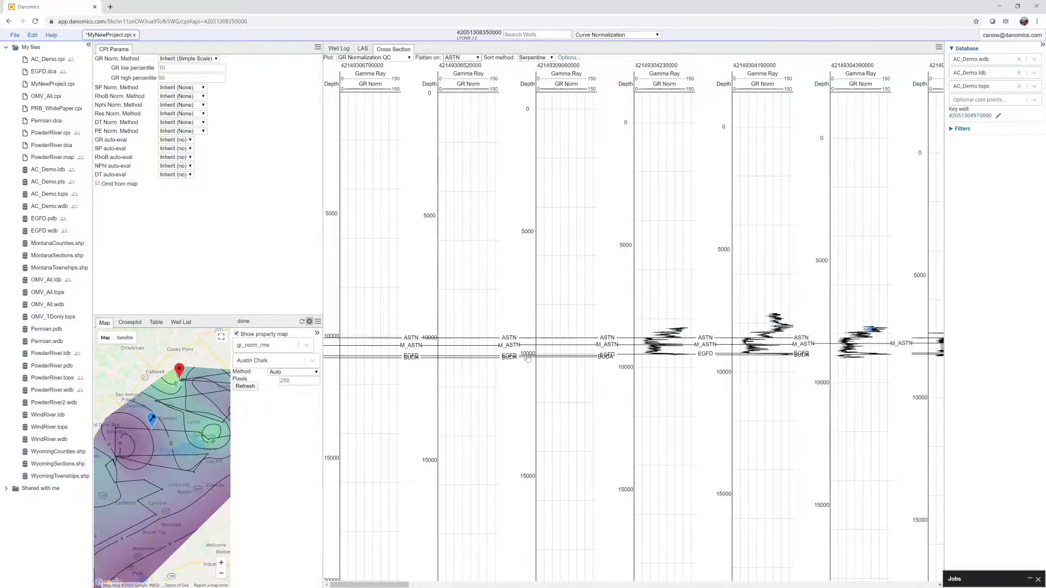
pyautogui.scroll(10, 521, 349)
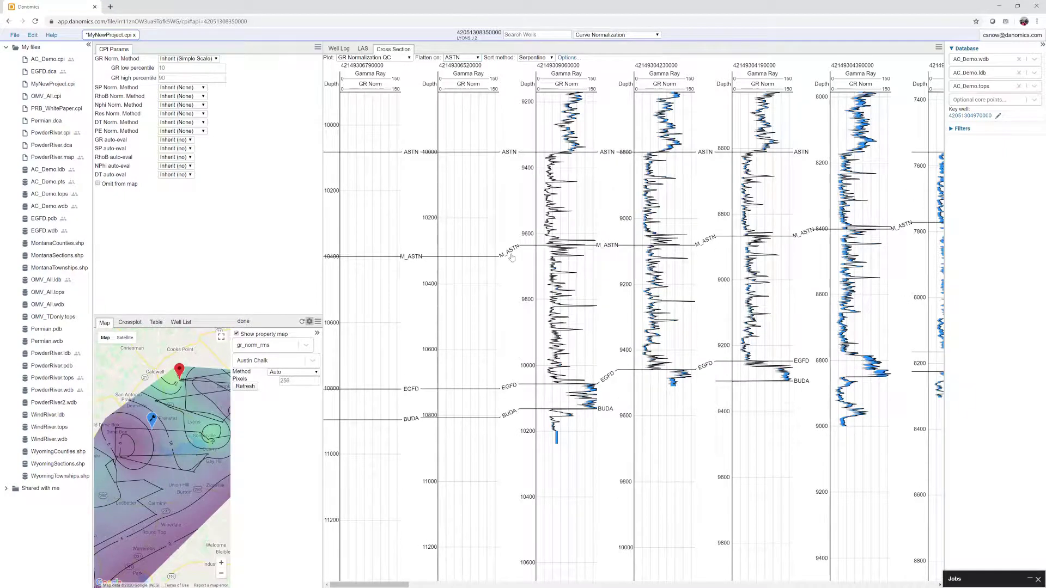
pyautogui.moveTo(608, 216); pyautogui.dragTo(464, 294)
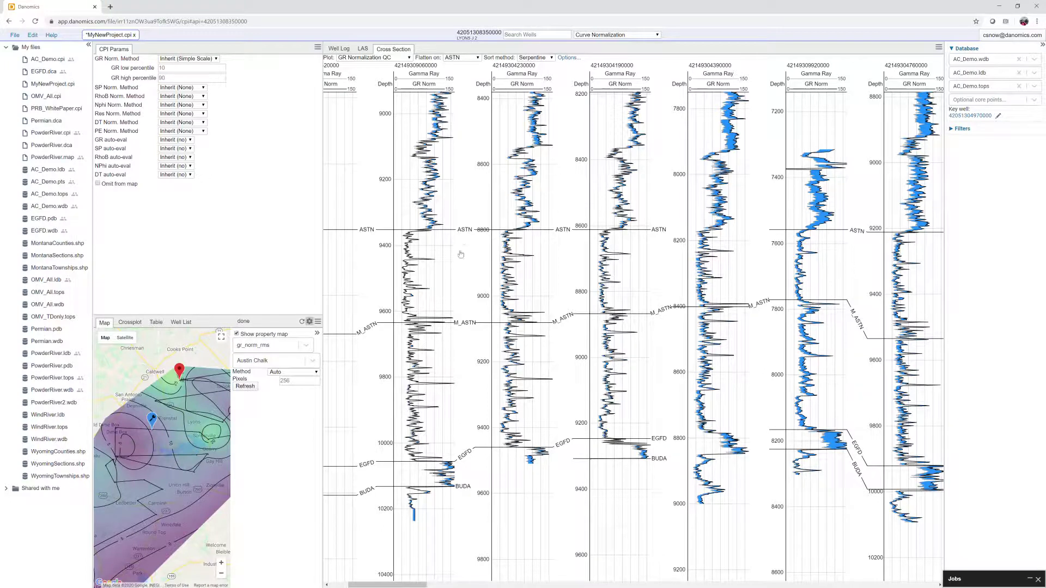
# - Bring the southwestern end of the well path into view on the property map and hide the map settings
pyautogui.moveTo(172, 445); pyautogui.dragTo(188, 423)
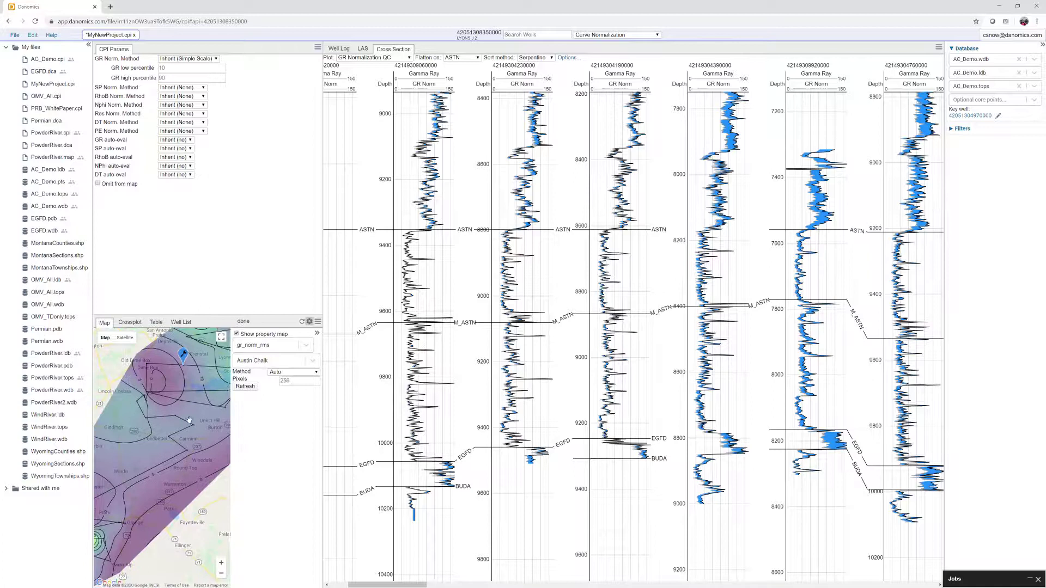
pyautogui.moveTo(143, 491); pyautogui.dragTo(186, 435)
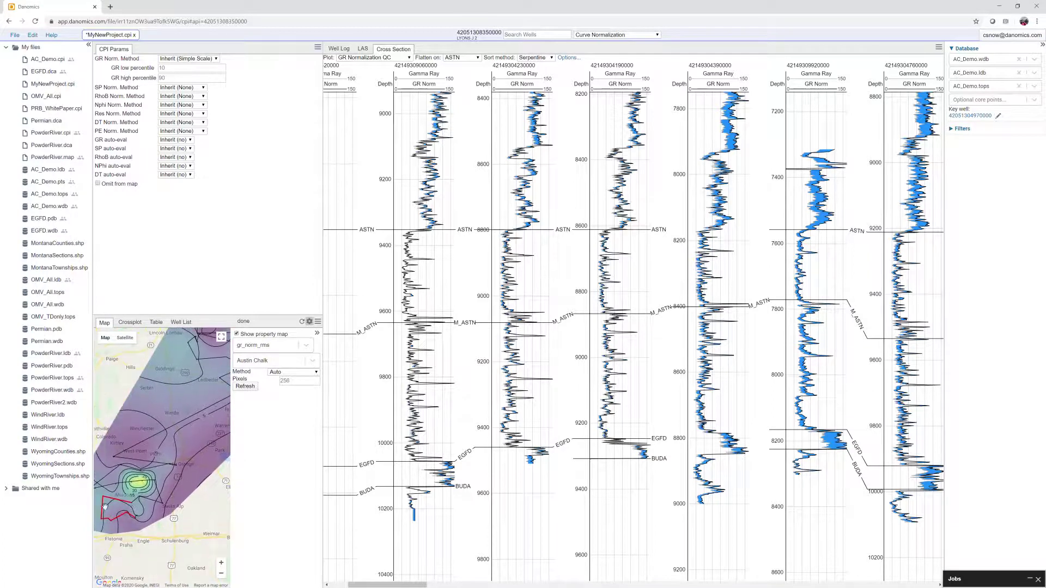
pyautogui.click(317, 334)
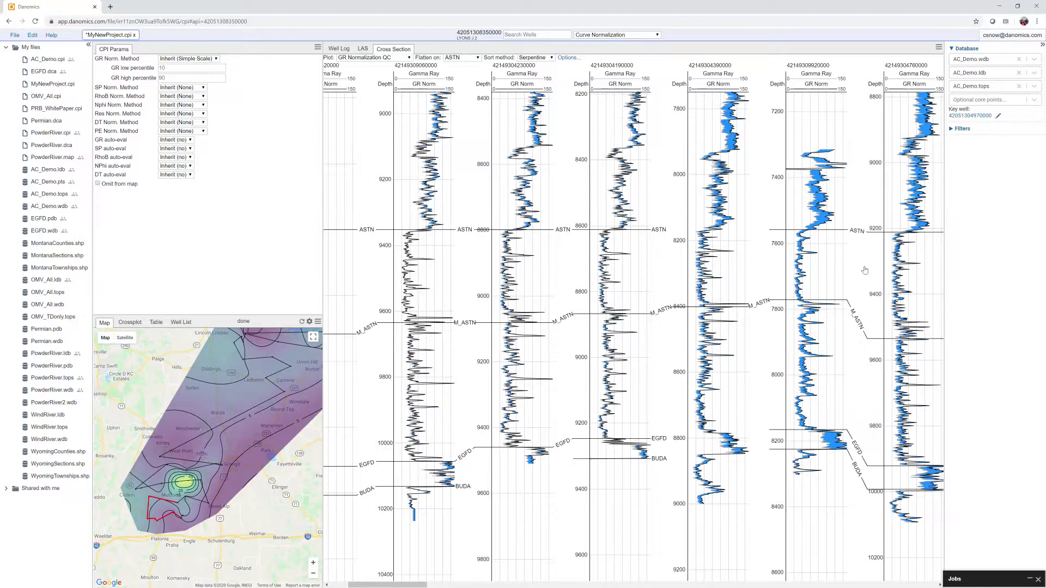
# - Compare the original and normalized gamma ray curves well by well along the flattened cross section
pyautogui.hscroll(6, 866, 270)
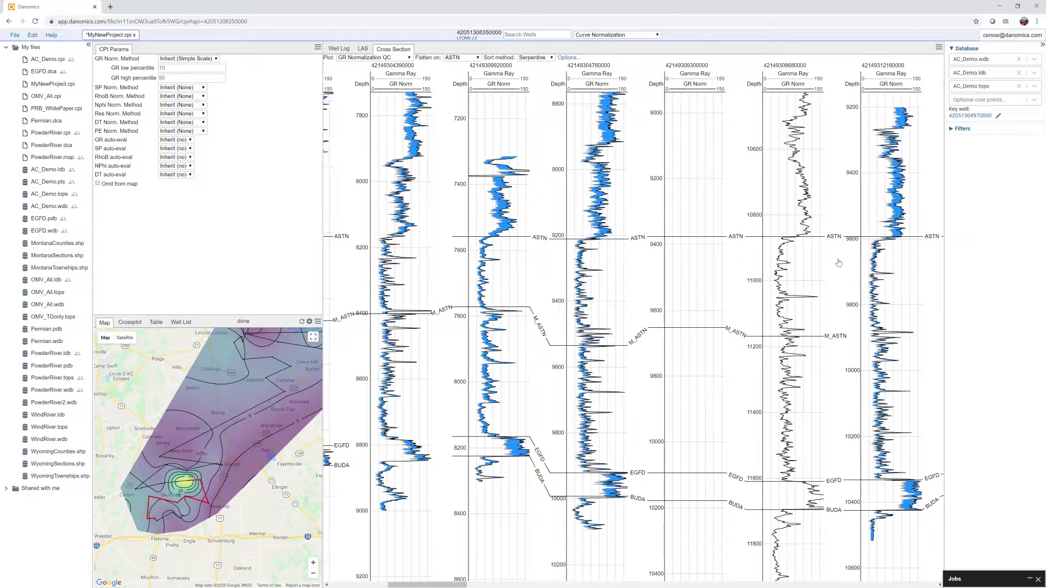
pyautogui.hscroll(7, 842, 271)
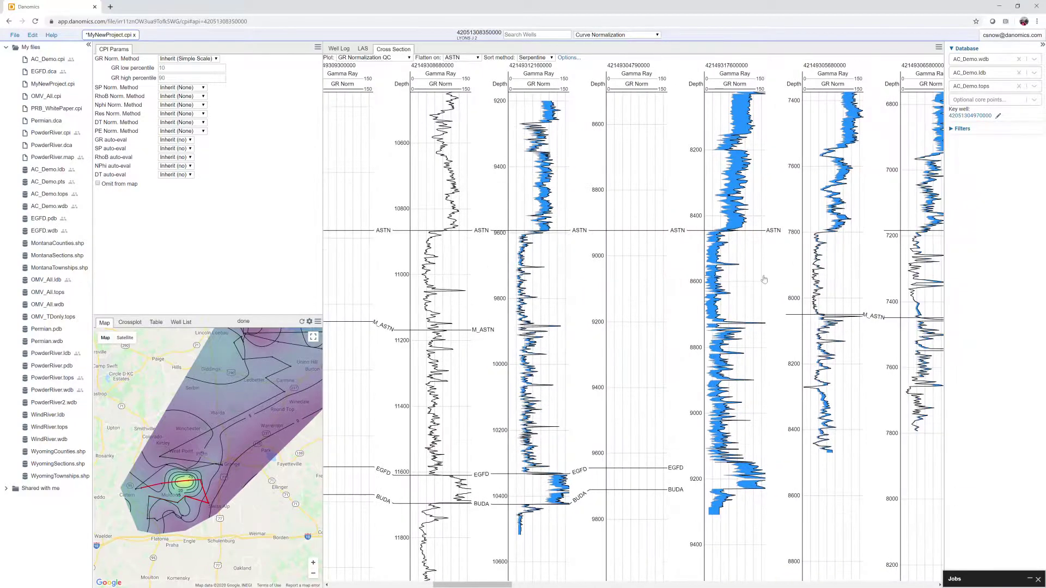
pyautogui.hscroll(6, 771, 314)
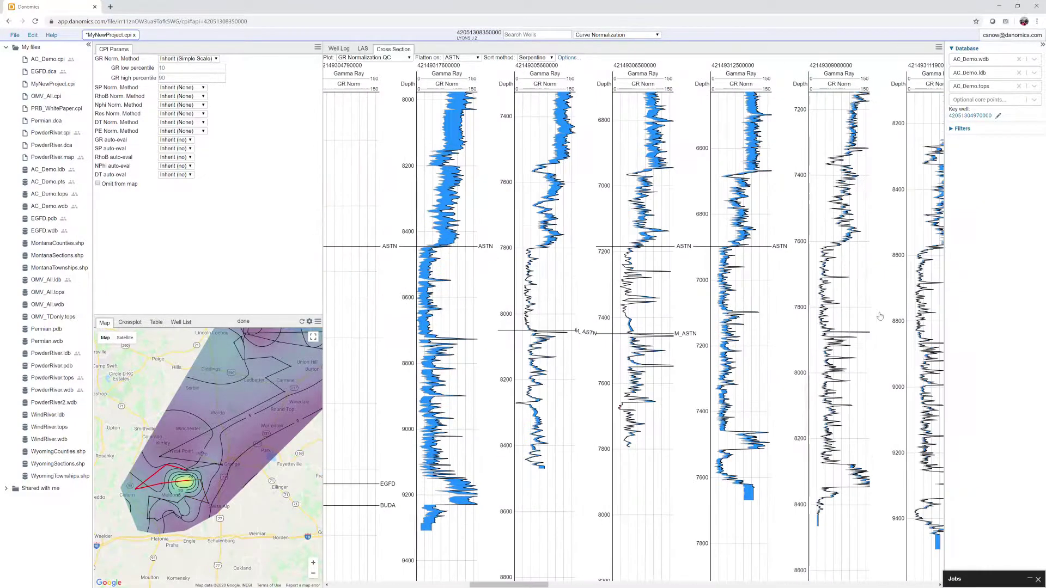
pyautogui.scroll(-5, 896, 304)
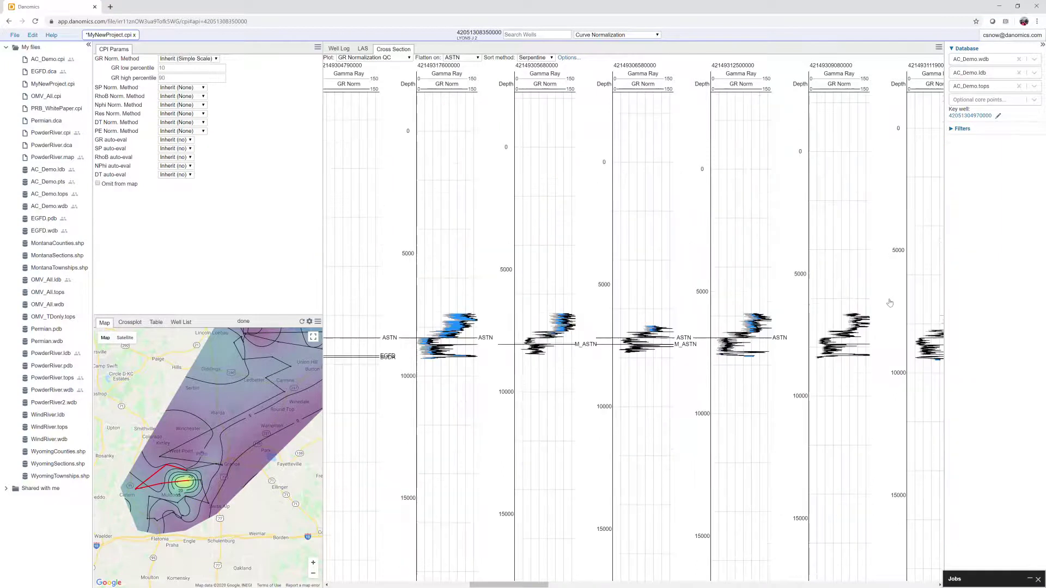
pyautogui.scroll(5, 686, 348)
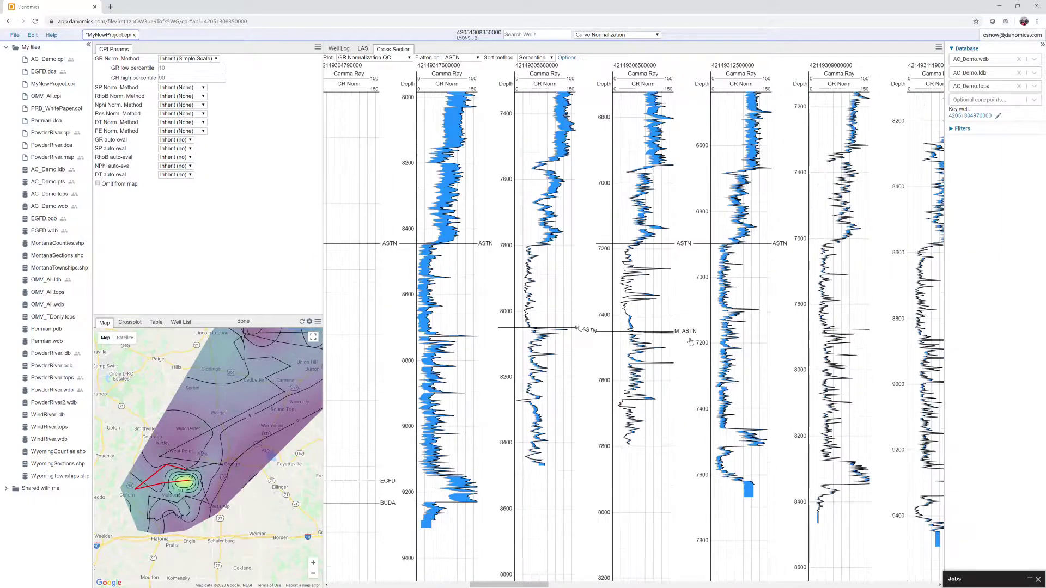
pyautogui.moveTo(835, 309); pyautogui.dragTo(559, 305)
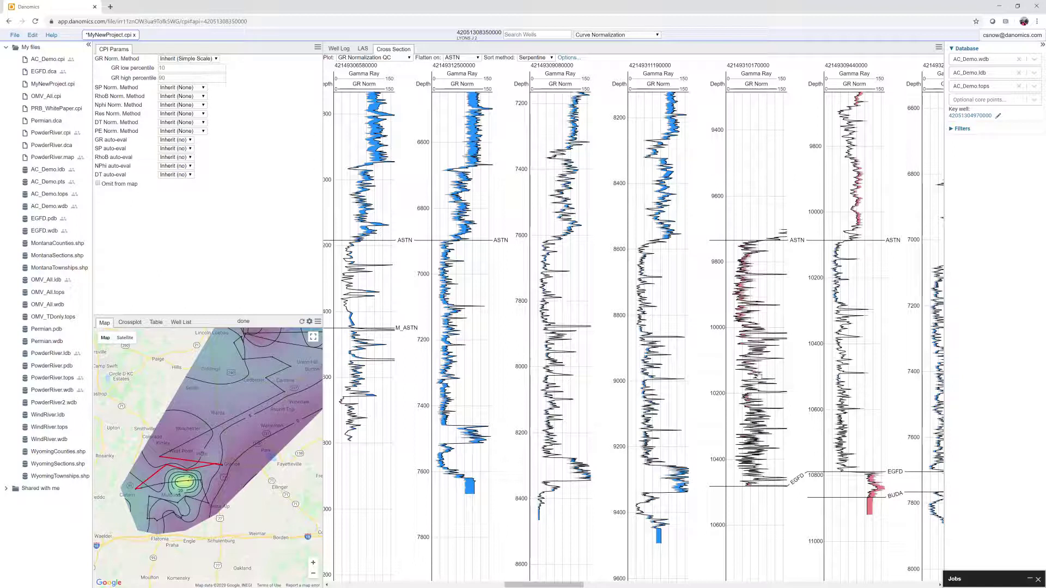
pyautogui.scroll(3, 767, 338)
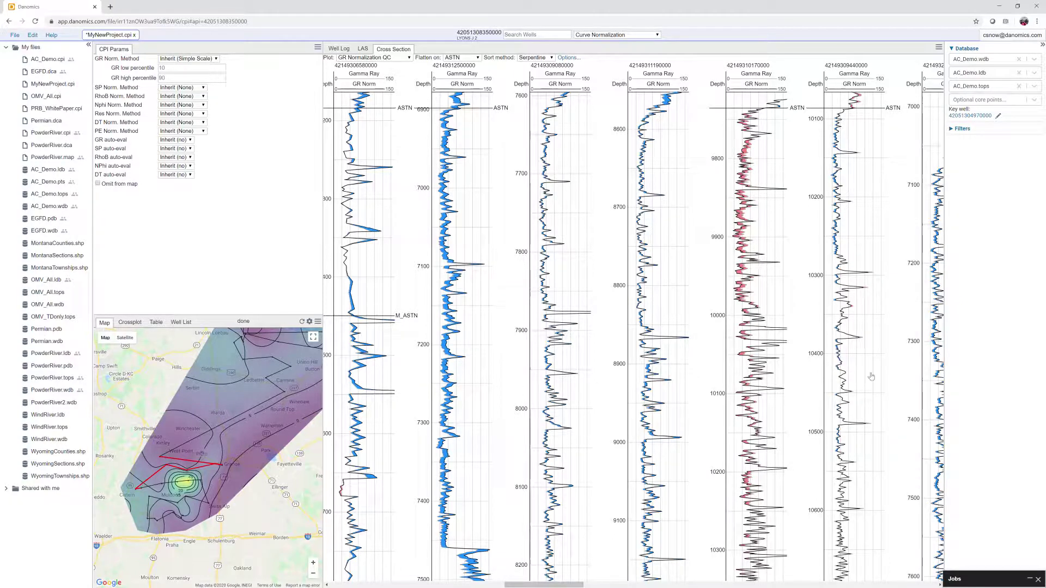
pyautogui.hscroll(2, 871, 376)
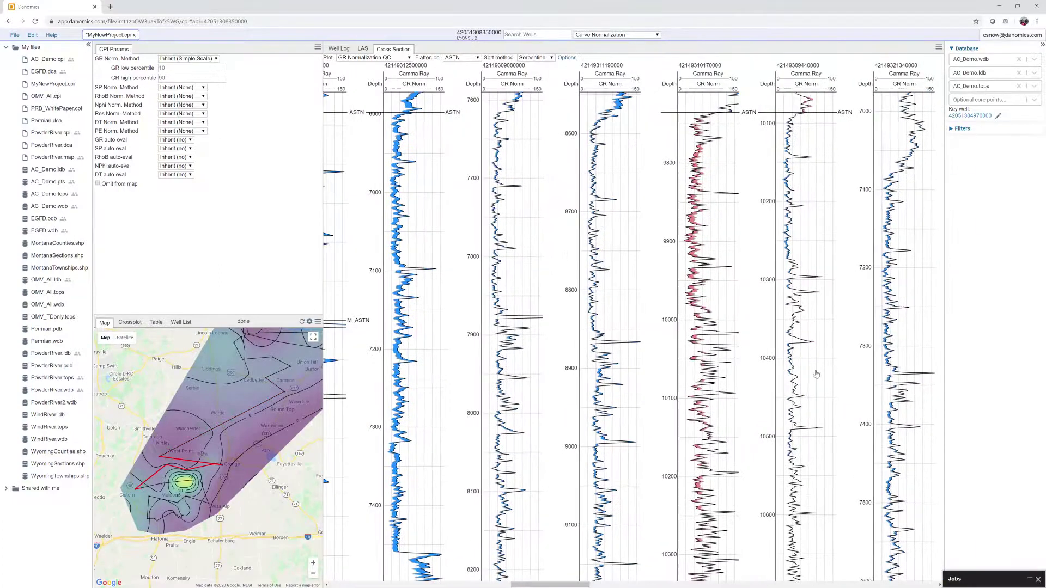
# - Enlarge the property map pane in both directions and replace the cross section with the well log view
pyautogui.moveTo(322, 198); pyautogui.dragTo(649, 305)
pyautogui.moveTo(555, 316); pyautogui.dragTo(556, 185)
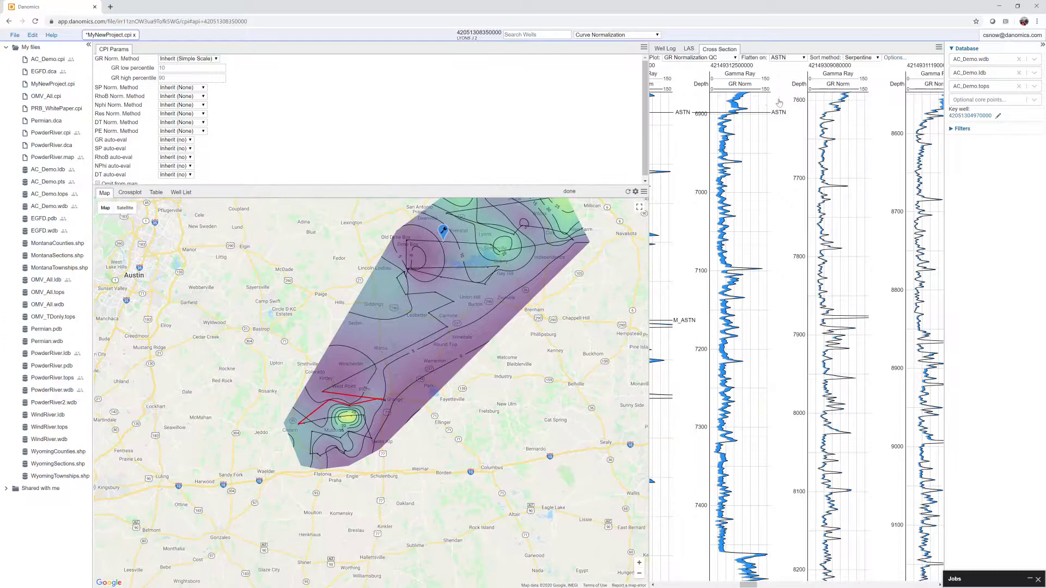
pyautogui.click(675, 50)
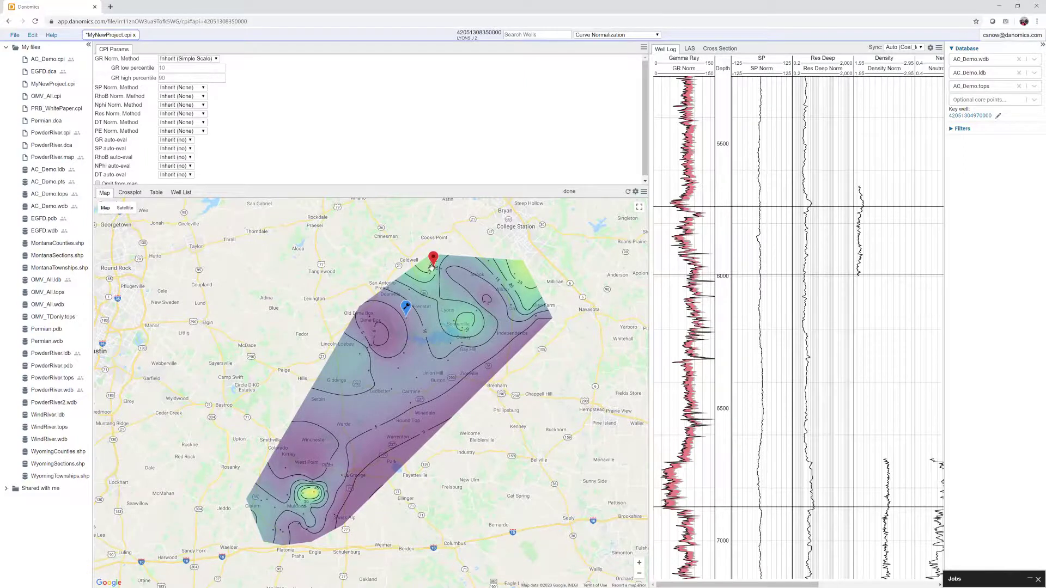
# - Inspect the northern part of the property map, bring the whole map back into view, and widen the well log pane
pyautogui.scroll(1, 432, 267)
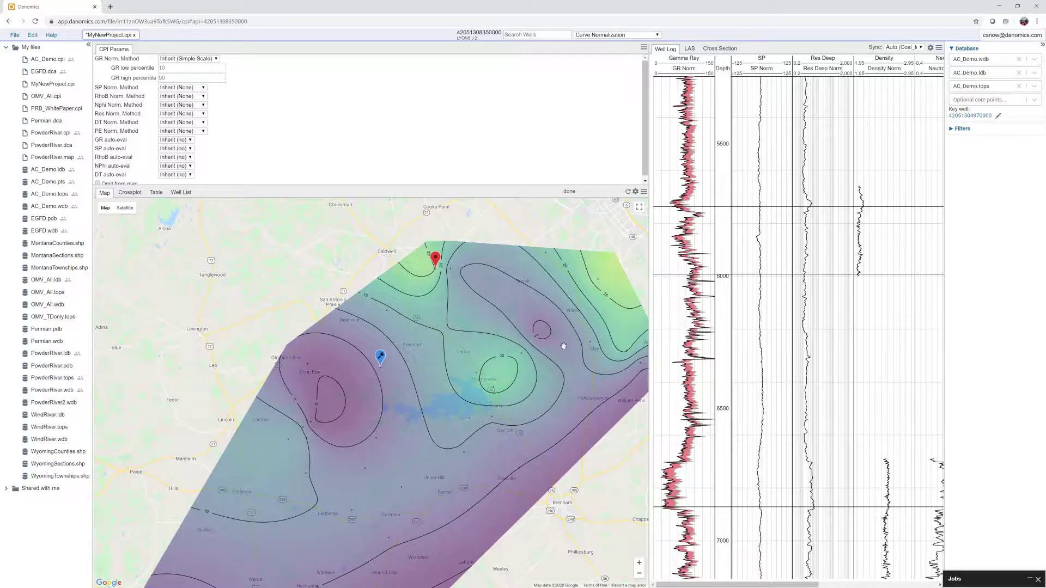
pyautogui.scroll(-2, 535, 353)
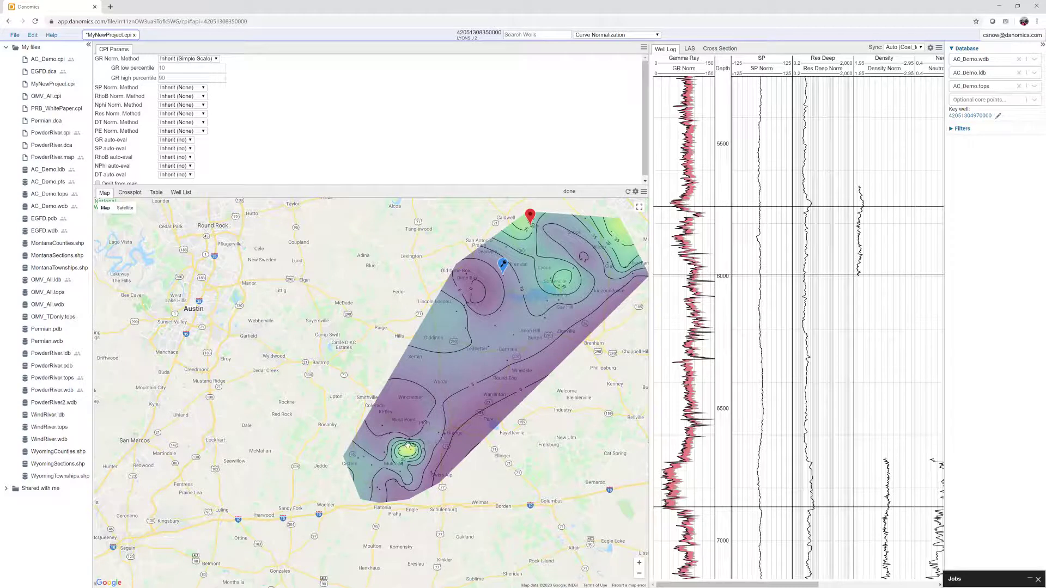
pyautogui.moveTo(544, 357); pyautogui.dragTo(347, 392)
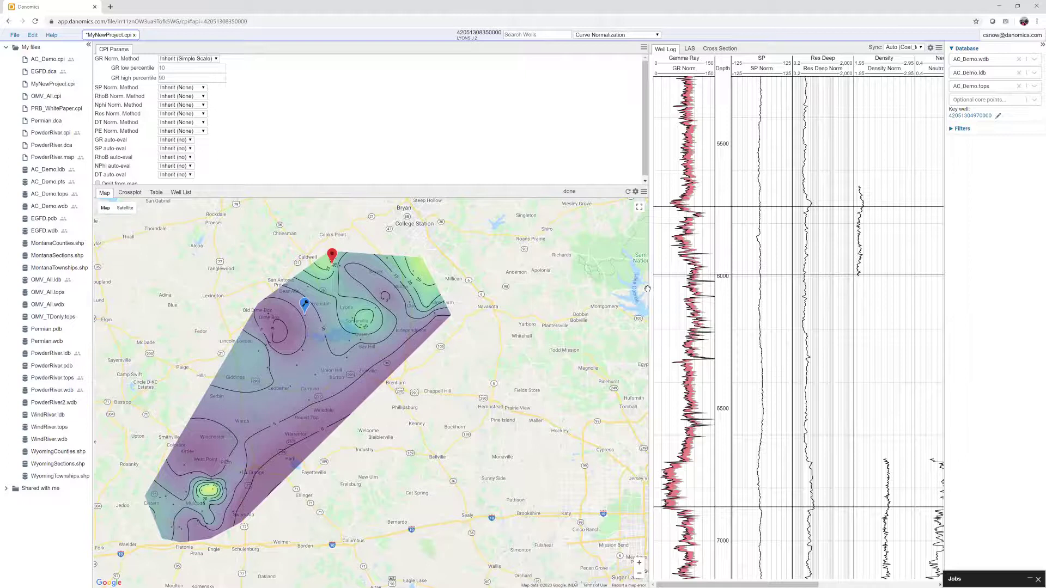
pyautogui.moveTo(647, 289); pyautogui.dragTo(477, 306)
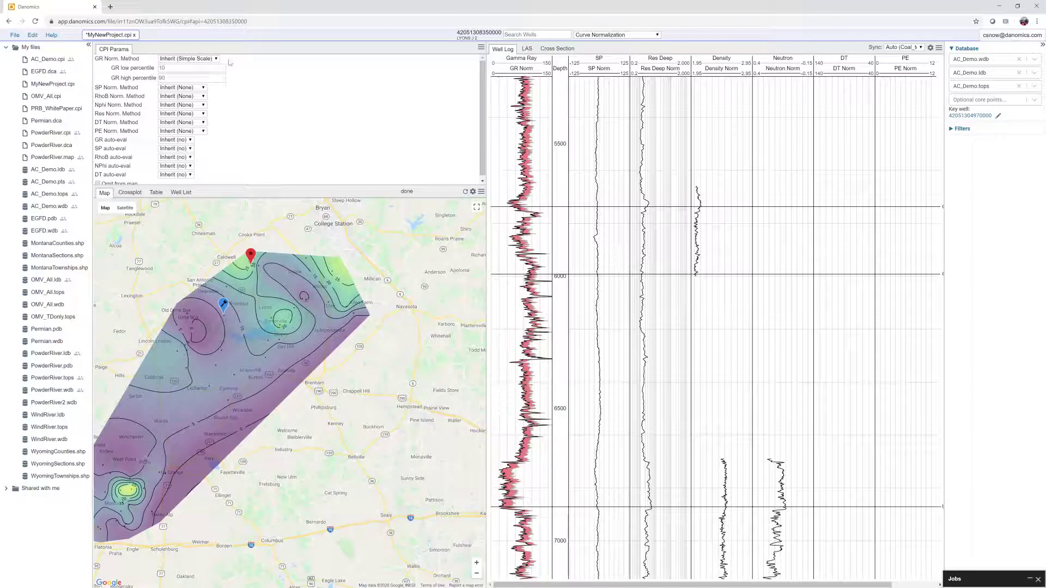
# - Set the GR normalization method to None for the selected well on the map's northern edge and refresh the property map
pyautogui.moveTo(177, 63)
pyautogui.click(181, 193)
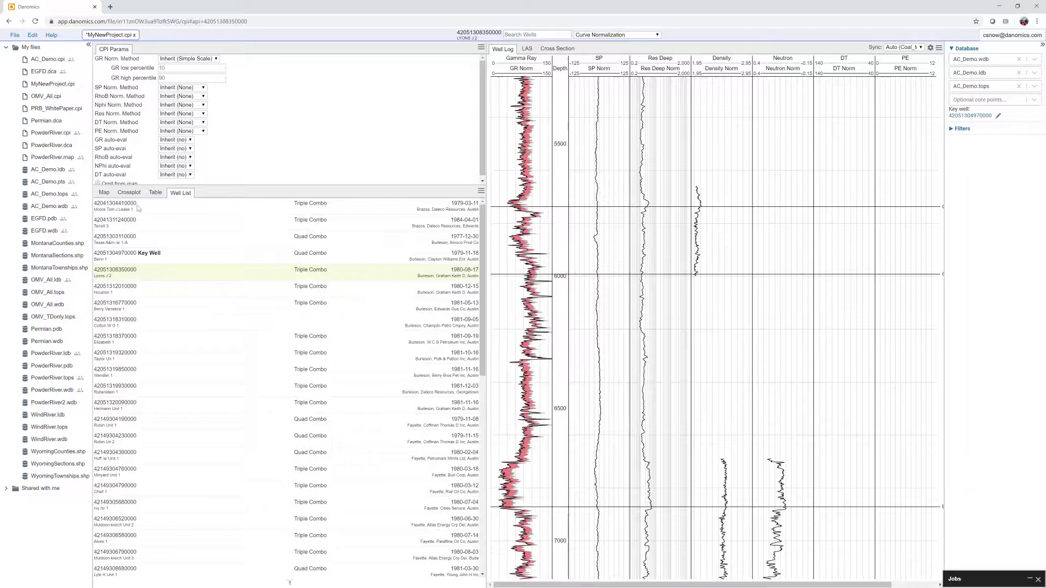
pyautogui.click(104, 193)
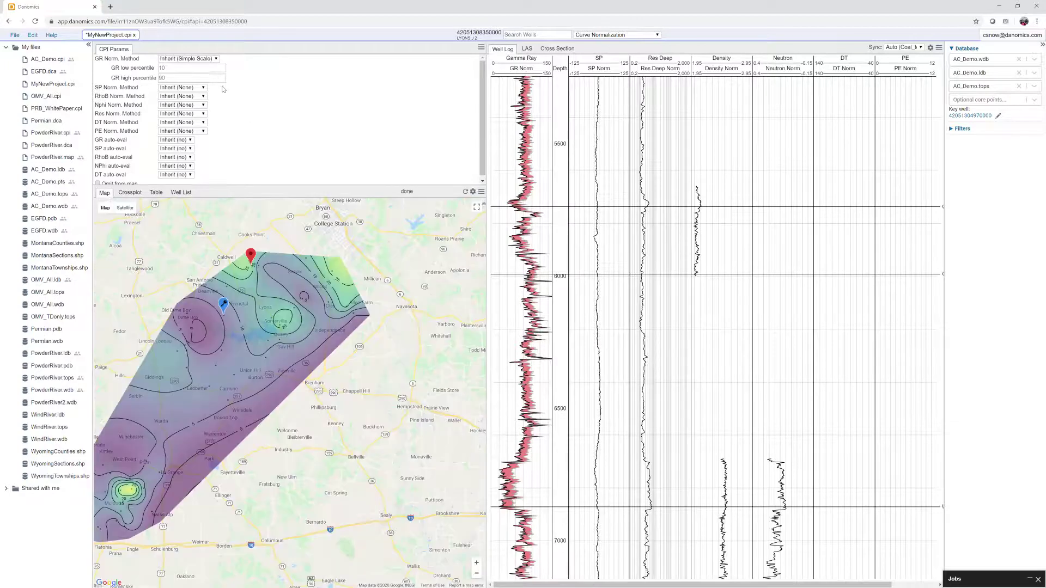
pyautogui.click(189, 58)
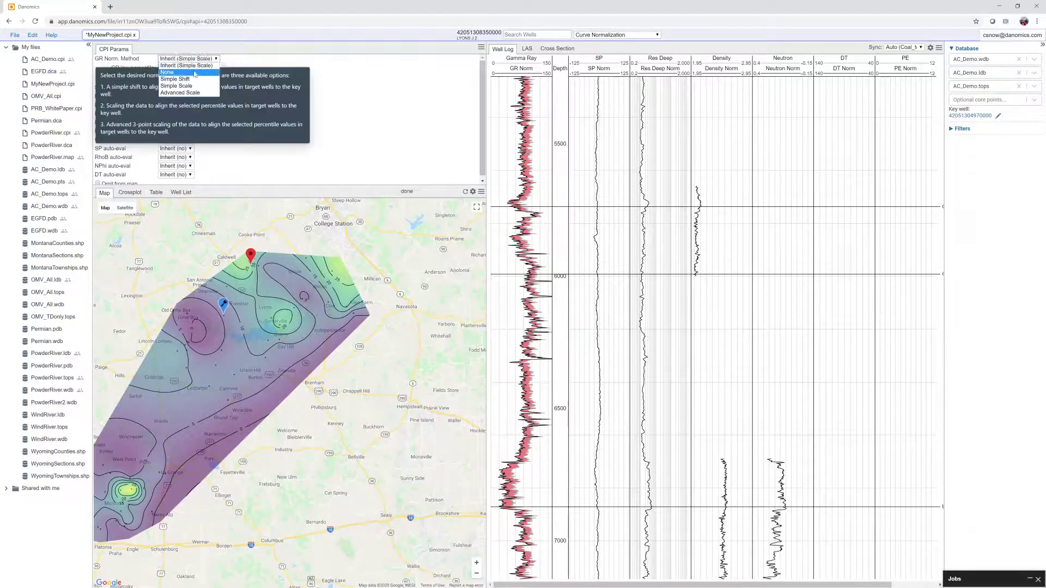
pyautogui.click(180, 73)
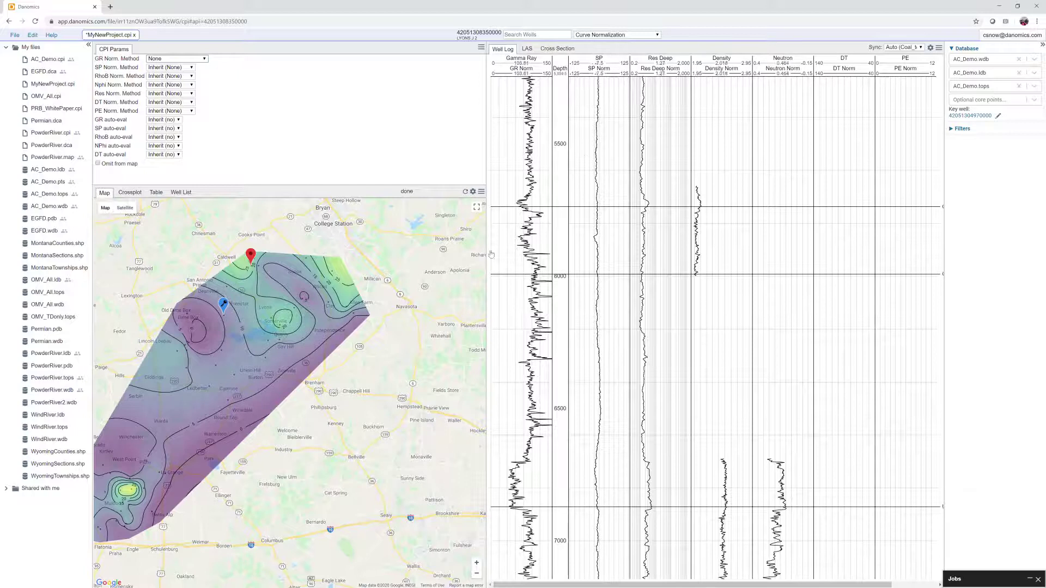
pyautogui.click(464, 192)
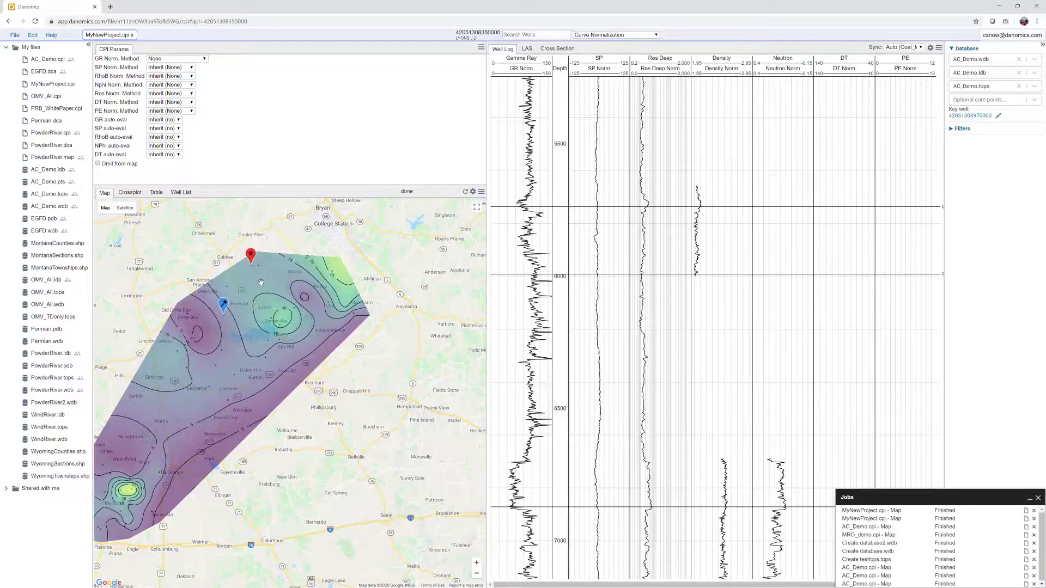
# - Change the mapped property to avg_gr_final for the Austin Chalk and hide the map settings
pyautogui.click(473, 191)
pyautogui.click(470, 215)
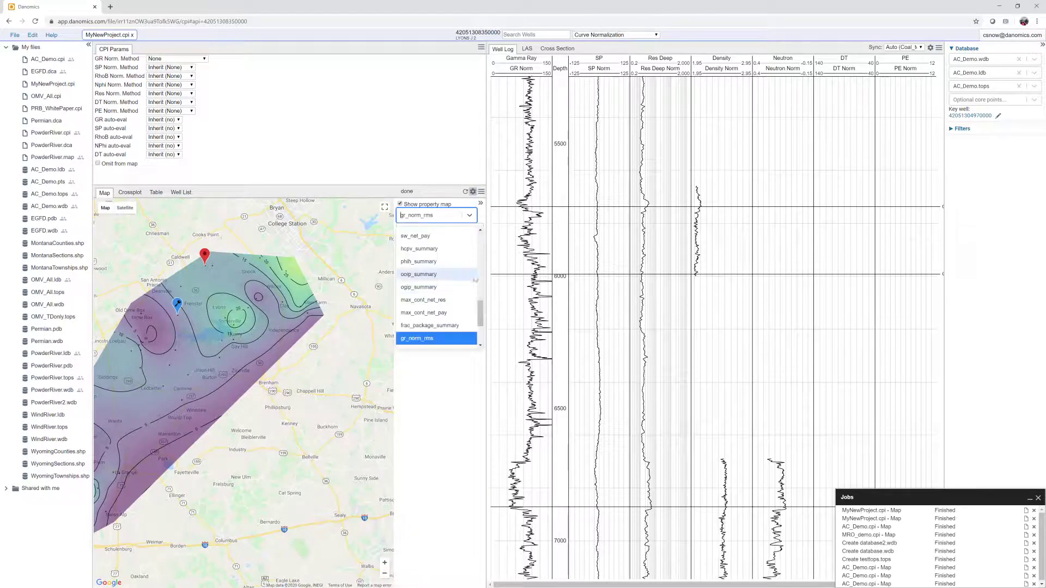
pyautogui.moveTo(481, 313); pyautogui.dragTo(483, 254)
pyautogui.scroll(1, 468, 248)
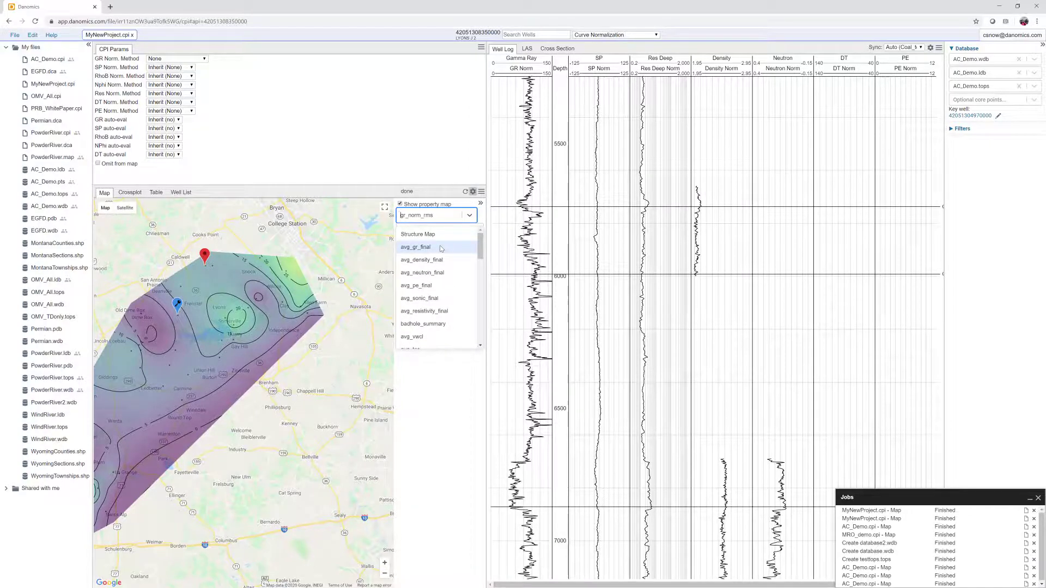
pyautogui.click(450, 246)
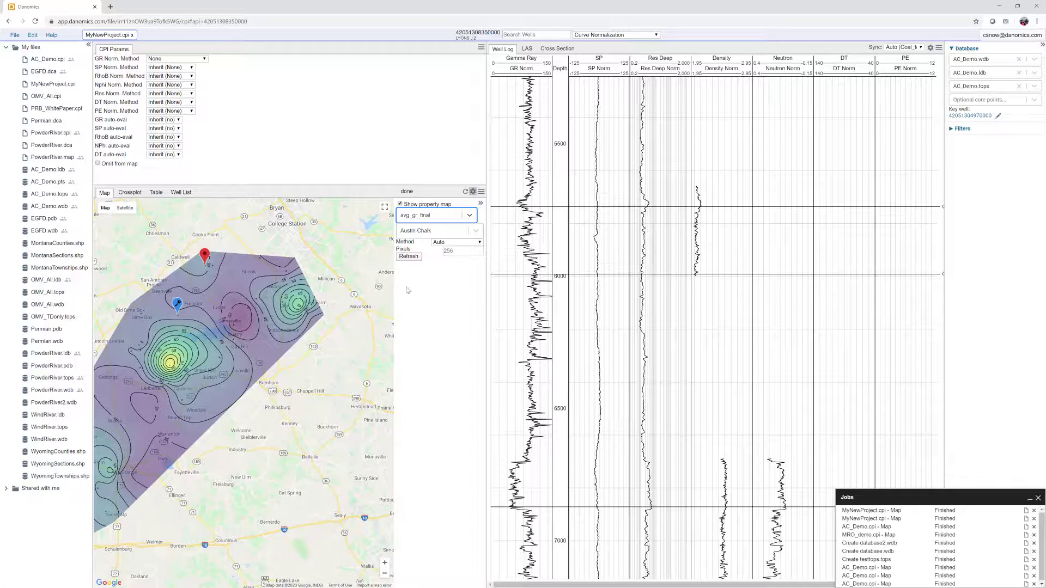
pyautogui.click(480, 204)
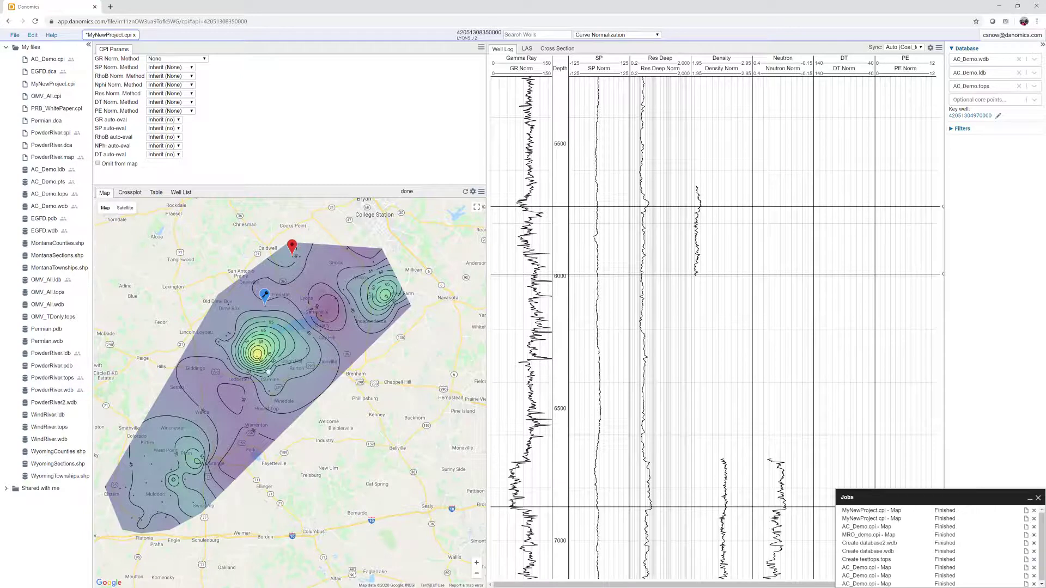
# - Select the well at the centre of the yellow anomaly, inspect its lower log interval, and omit the well from the map
pyautogui.scroll(1, 258, 374)
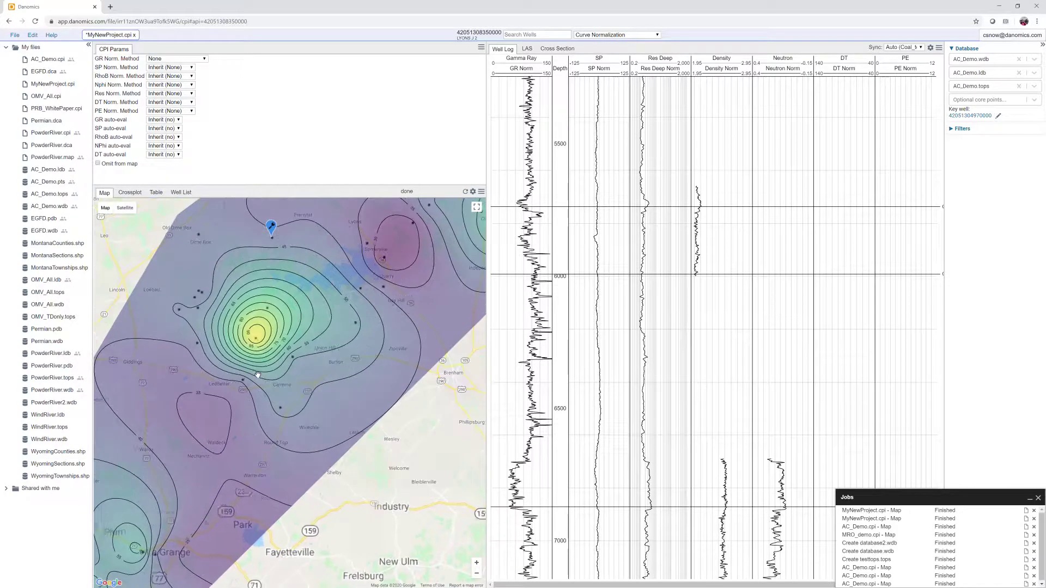
pyautogui.click(255, 339)
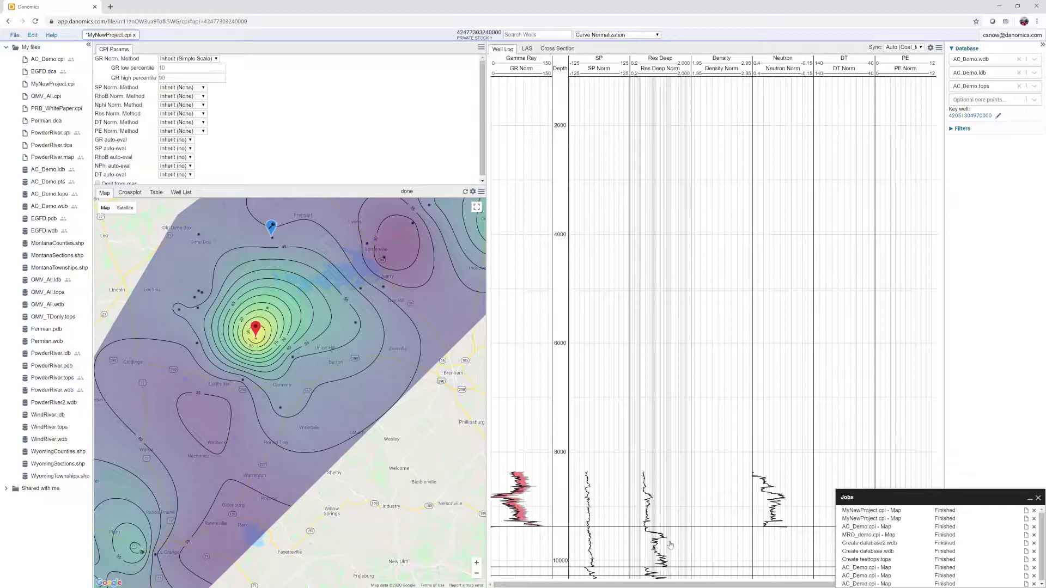
pyautogui.moveTo(553, 473); pyautogui.dragTo(551, 582)
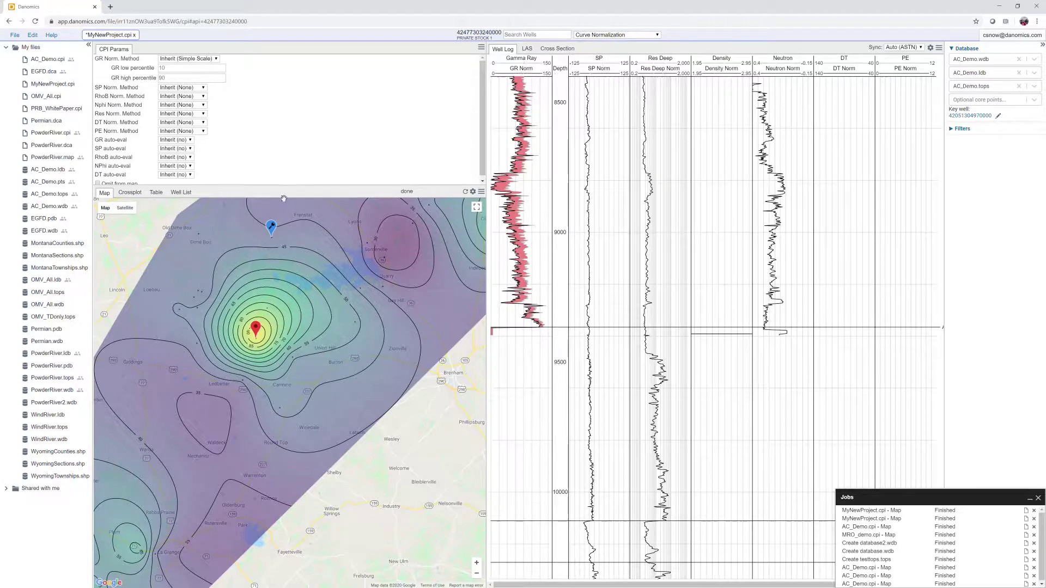
pyautogui.scroll(-1, 257, 153)
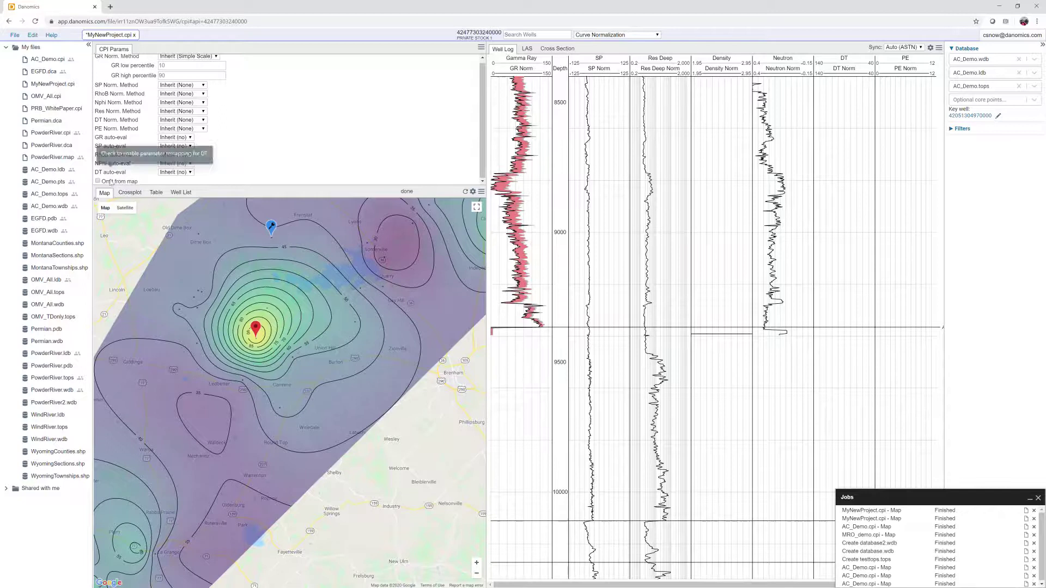
pyautogui.click(99, 181)
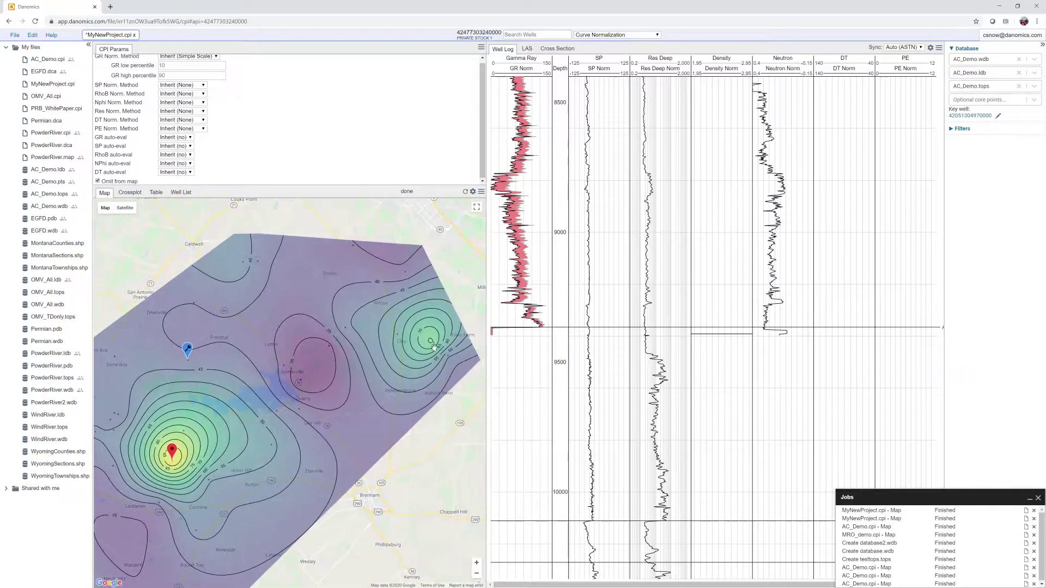
# - Select the well at the centre of the northeastern anomaly and set its GR normalization method to None
pyautogui.click(432, 342)
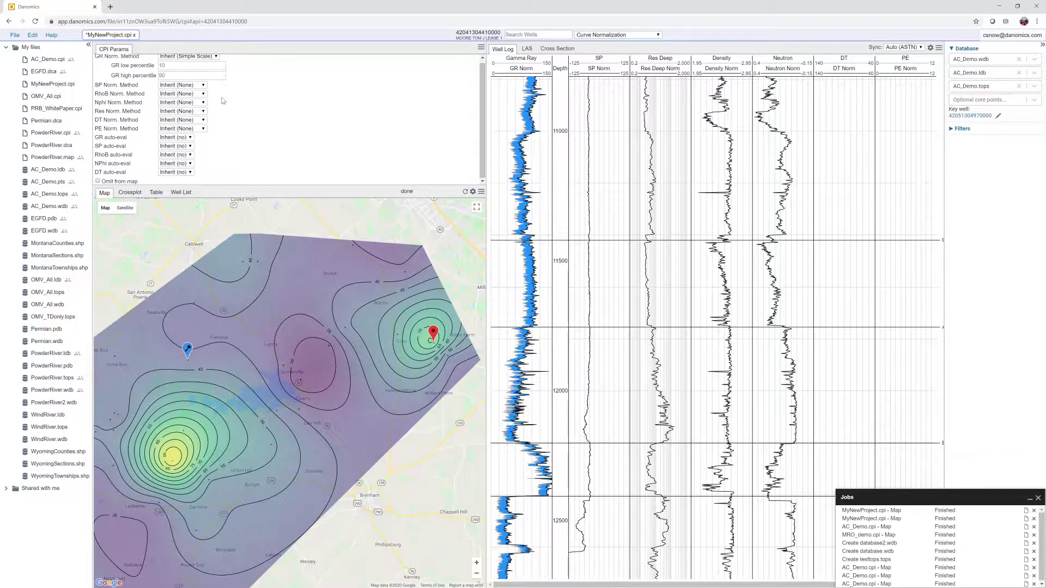
pyautogui.scroll(1, 213, 64)
pyautogui.click(212, 60)
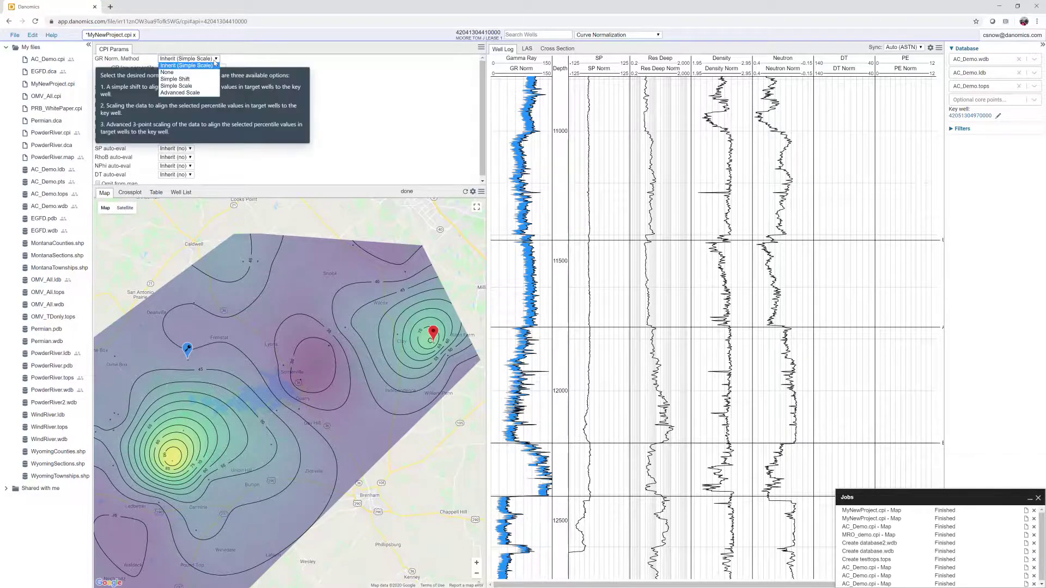
pyautogui.click(196, 73)
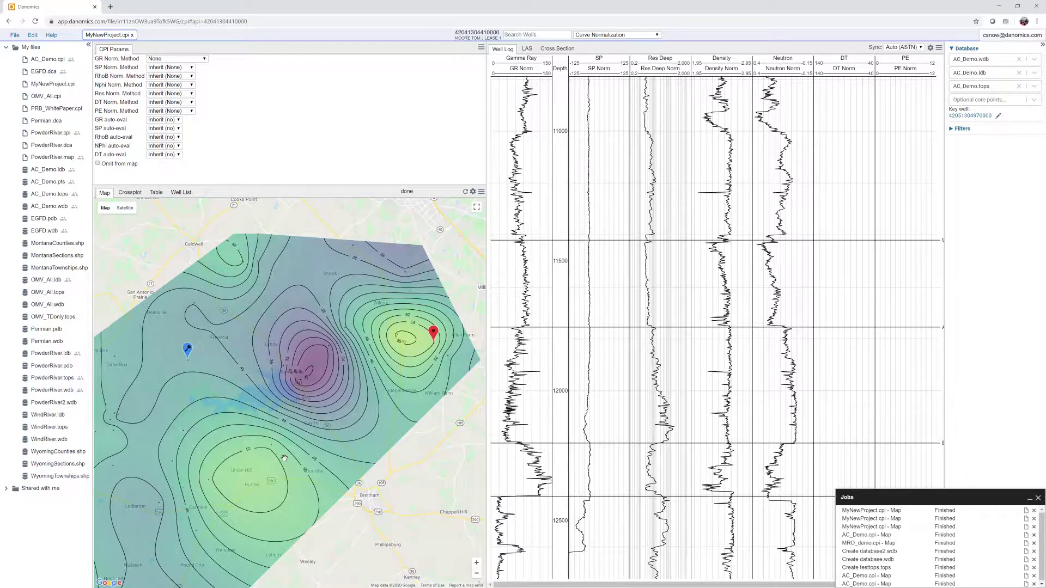
# - Change the mapped property to gr_norm_rms and save the project
pyautogui.scroll(-2, 284, 458)
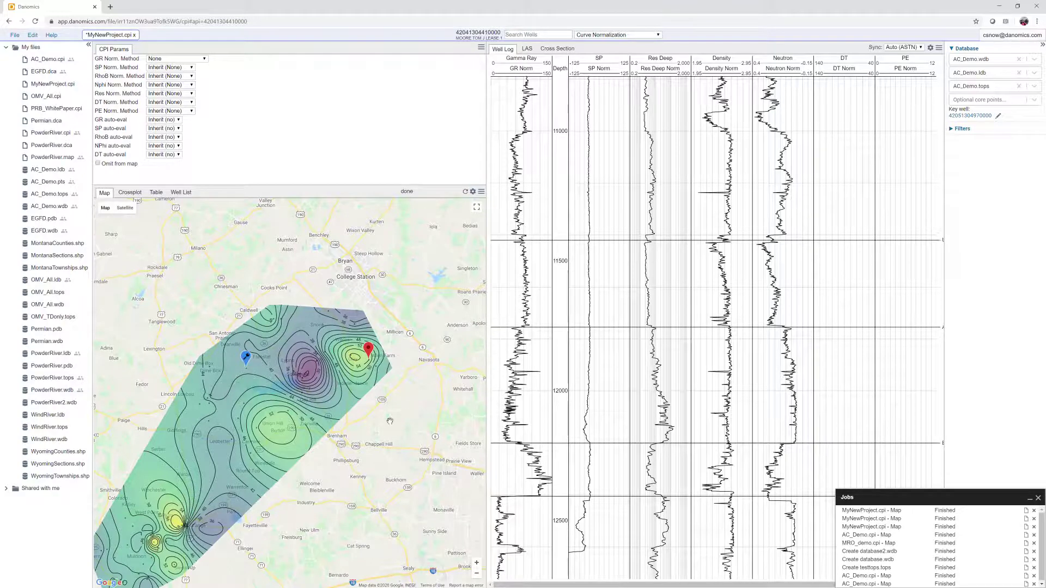
pyautogui.click(472, 191)
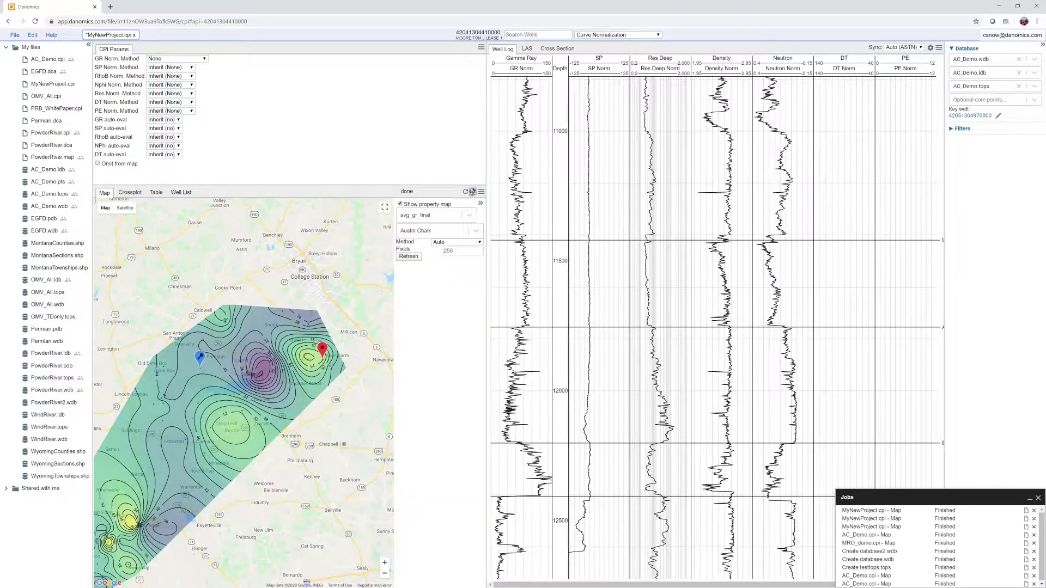
pyautogui.click(470, 216)
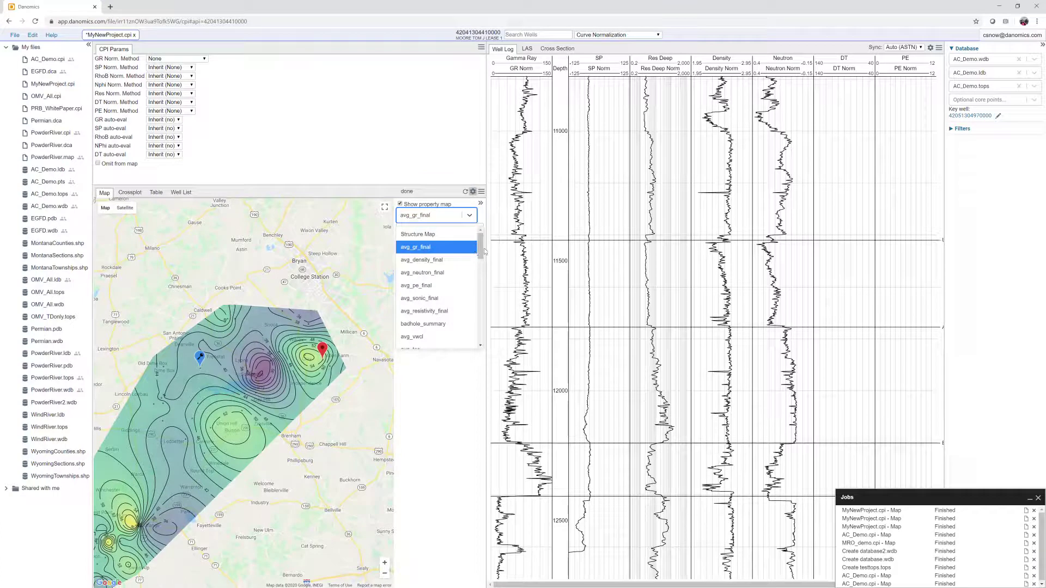
pyautogui.moveTo(482, 251); pyautogui.dragTo(482, 305)
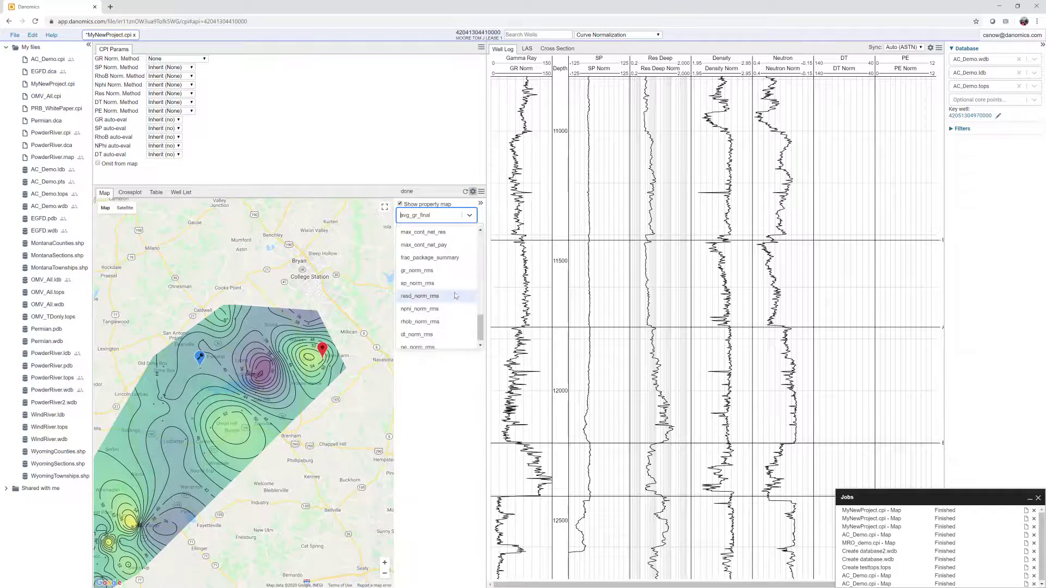
pyautogui.click(439, 278)
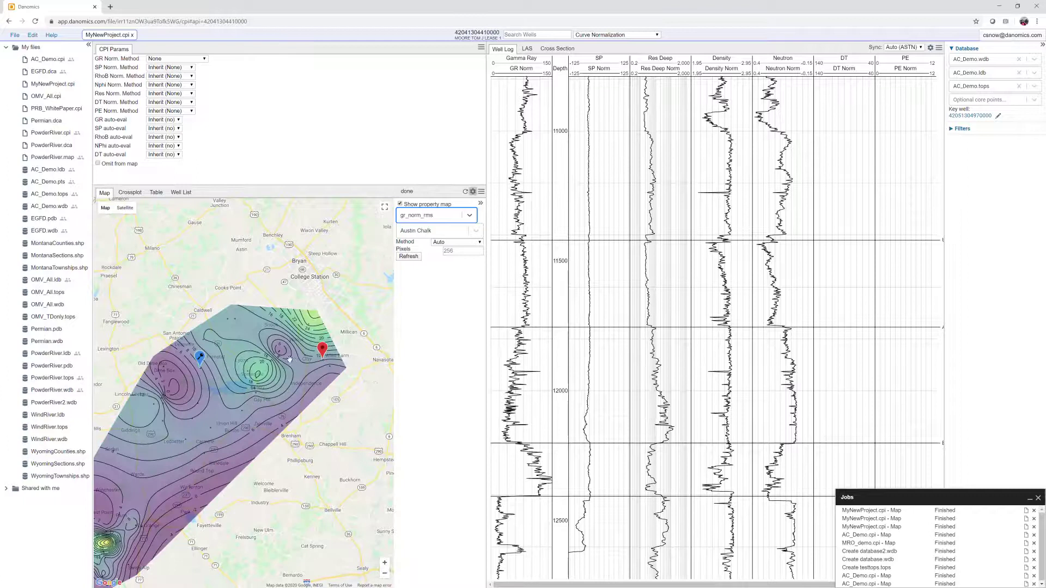
pyautogui.moveTo(204, 431); pyautogui.dragTo(224, 413)
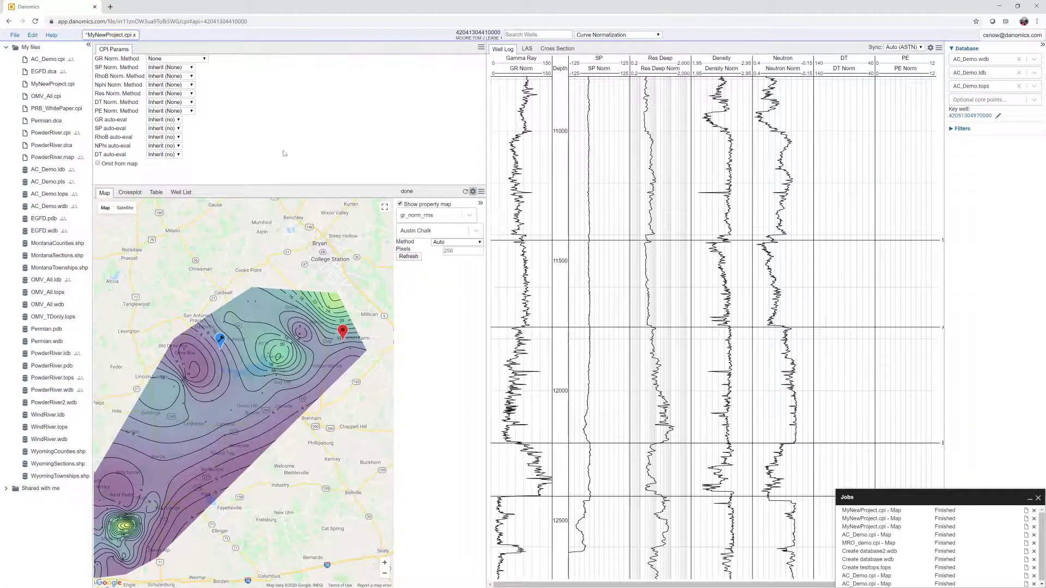
pyautogui.hotkey('ctrl', 's')
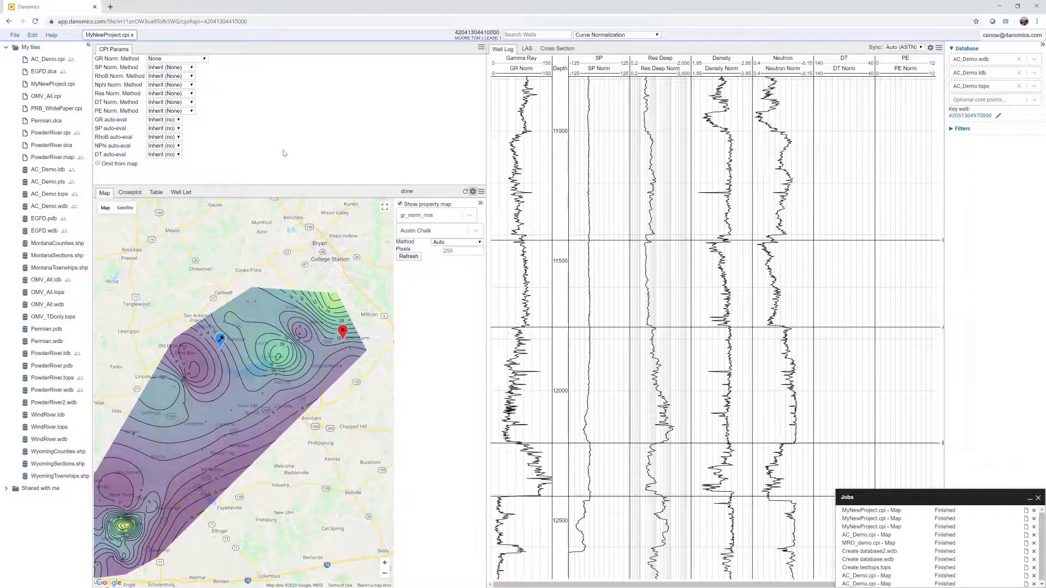